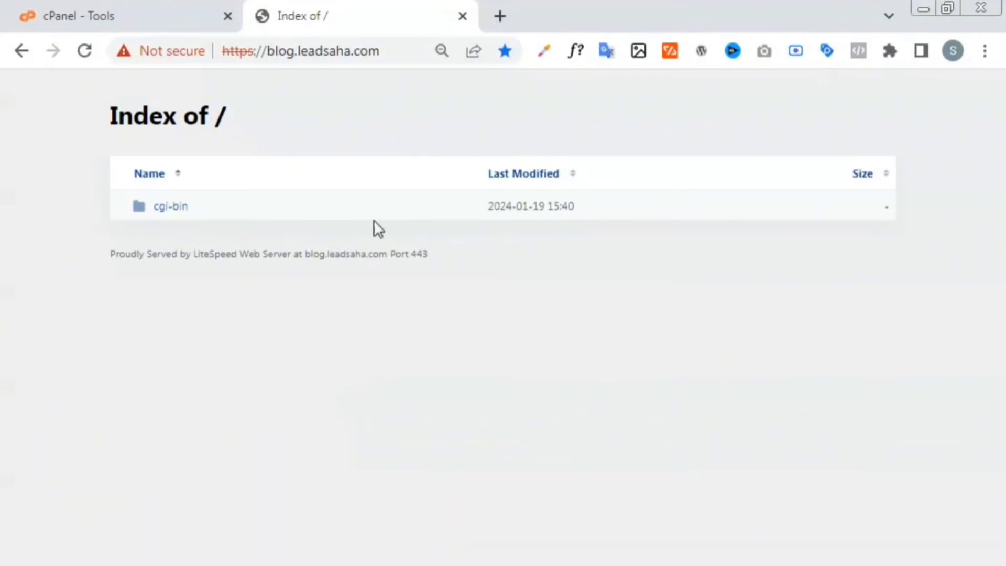
Step: Switch to the cPanel tools page and open WordPress from the Softaculous Apps Installer scripts
click(175, 8)
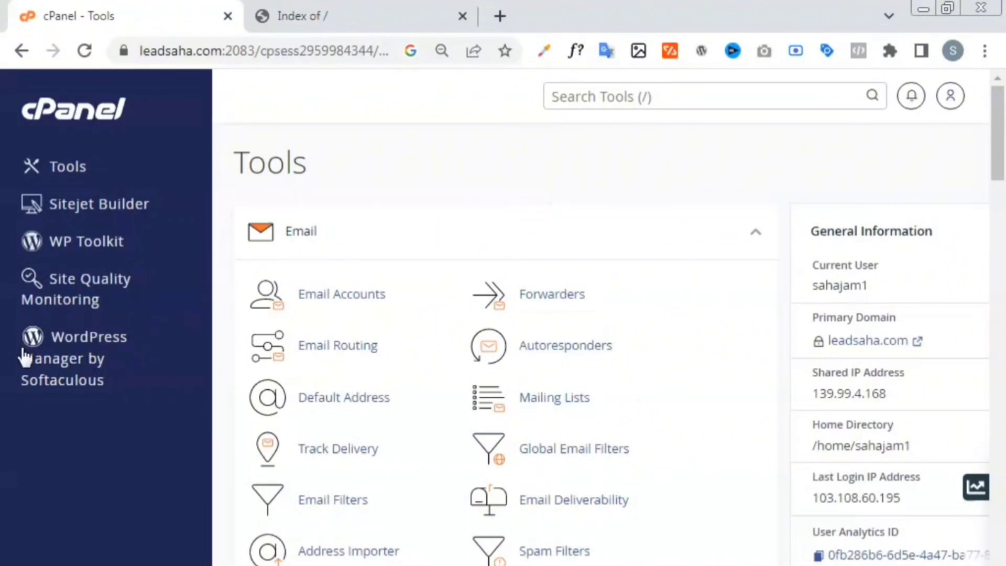
drag(22, 355, 108, 402)
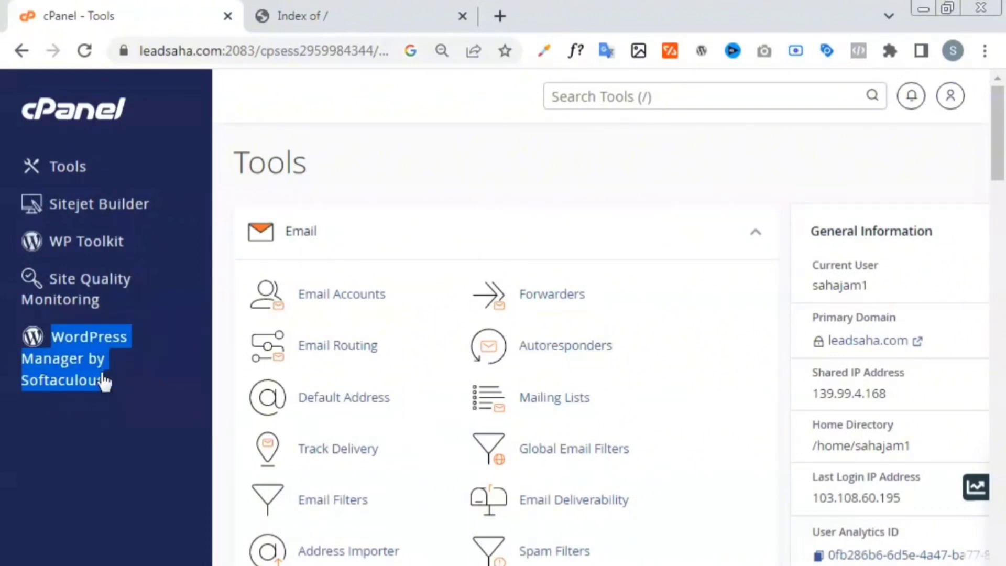
scroll(638, 299, down, 20)
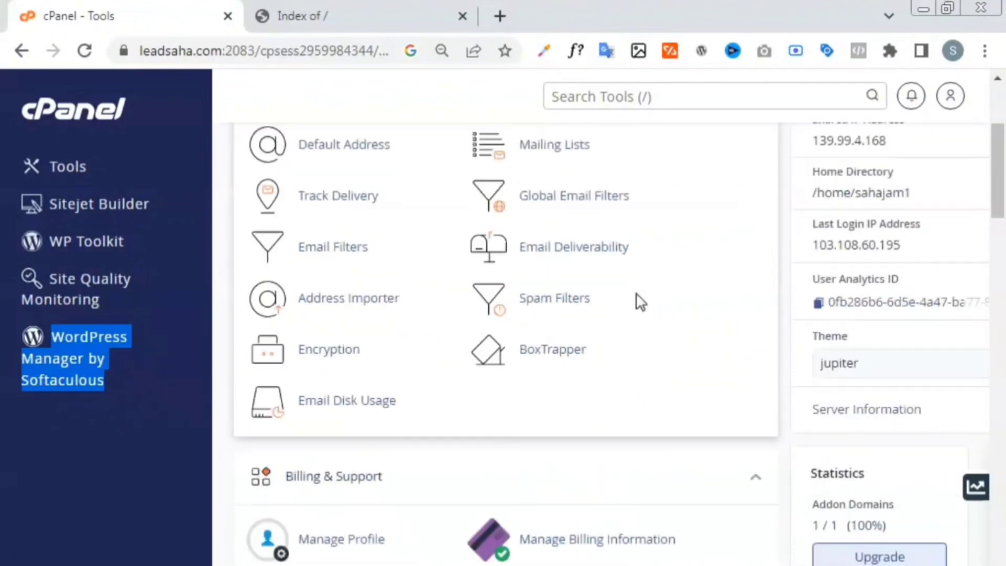
scroll(697, 398, down, 15)
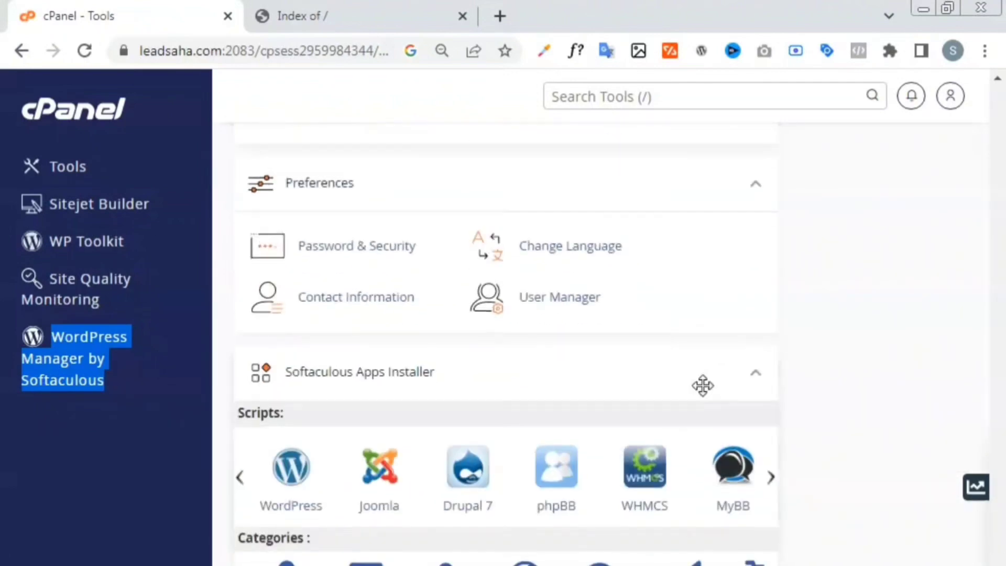
click(388, 370)
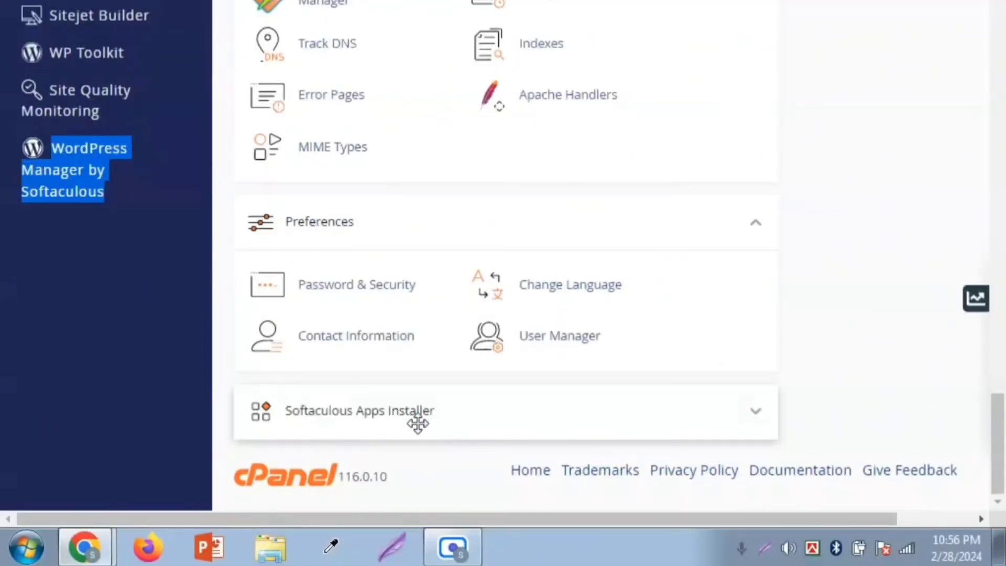
click(753, 415)
scroll(234, 300, down, 5)
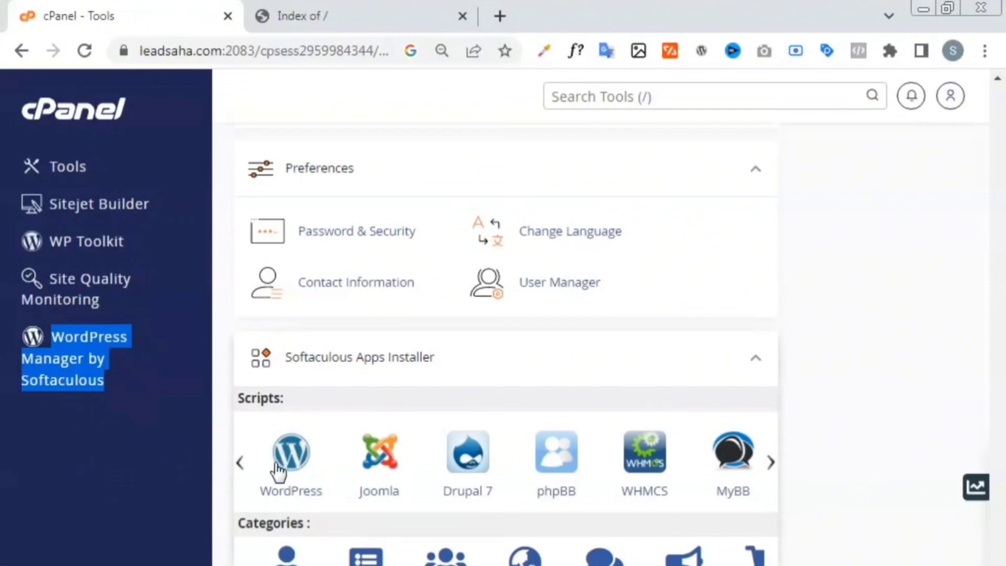
click(607, 103)
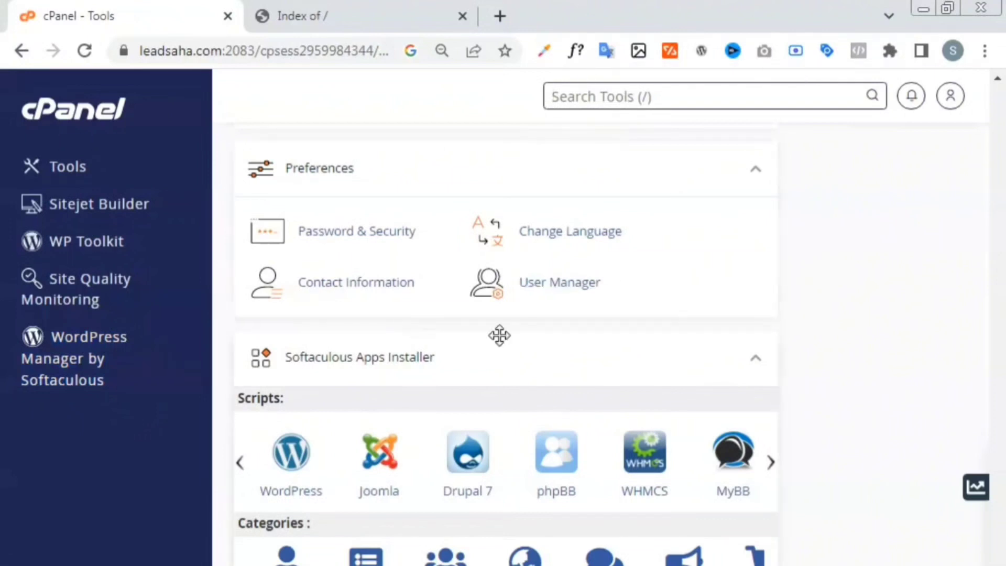
click(298, 478)
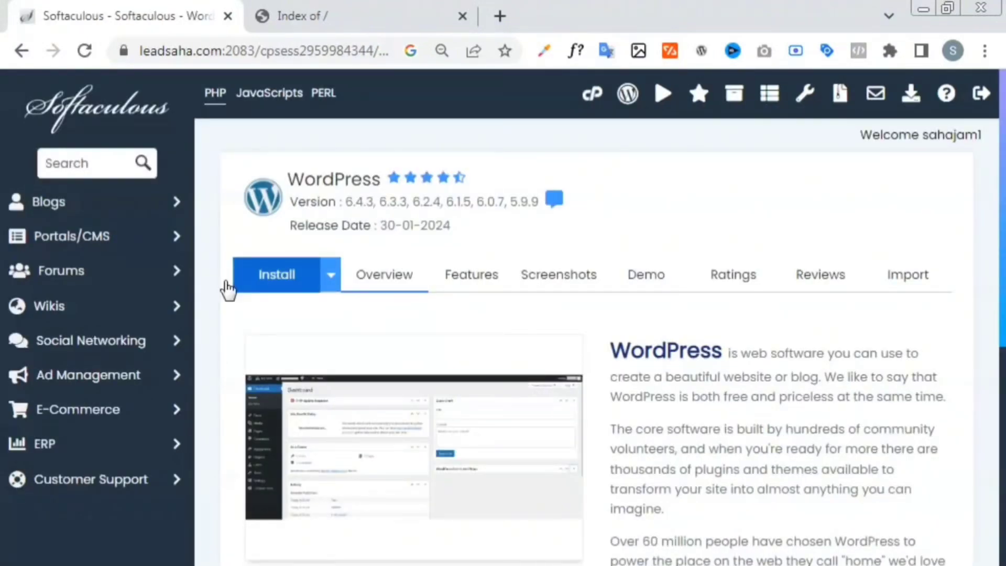
click(262, 284)
click(315, 463)
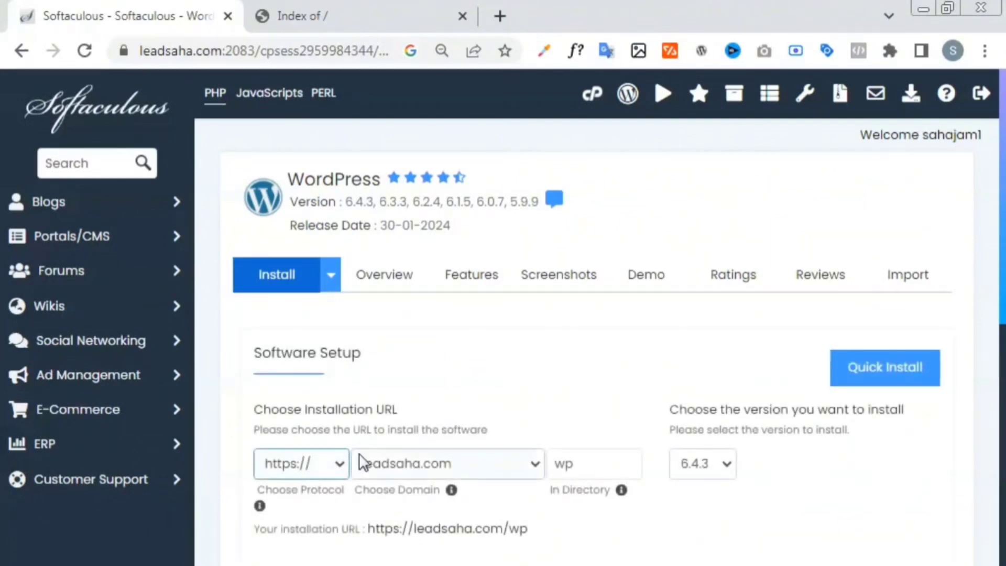
click(536, 465)
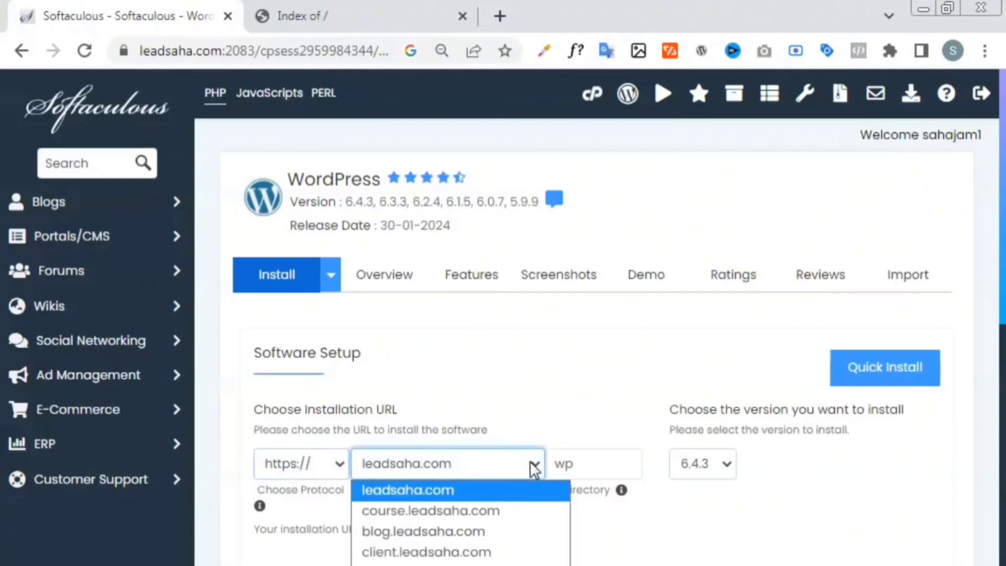
click(447, 539)
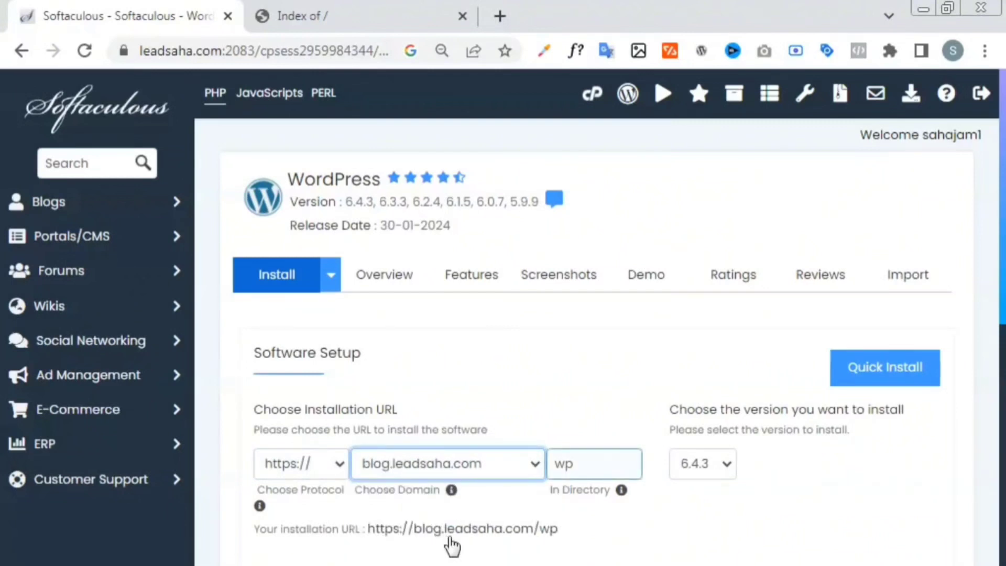
drag(585, 466, 482, 468)
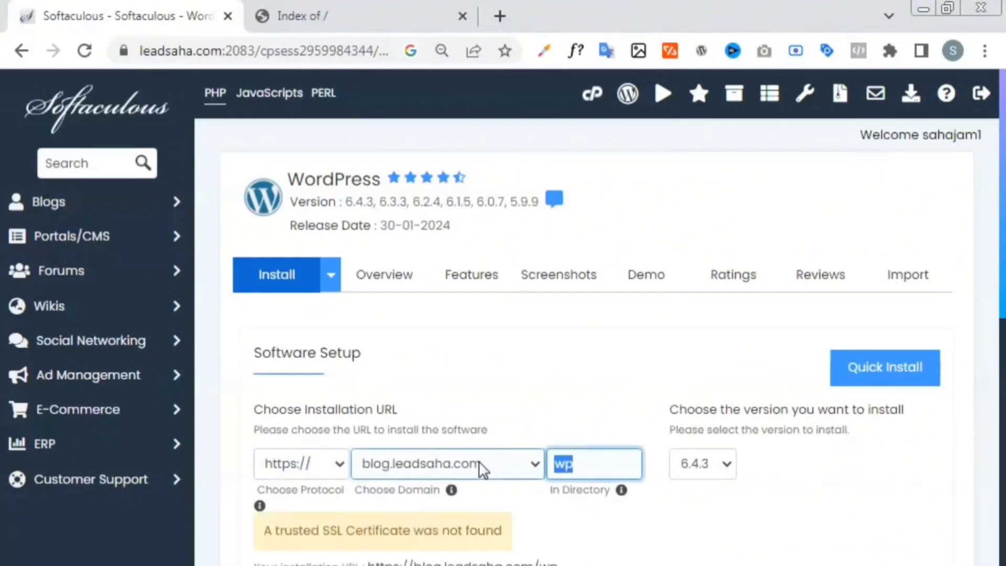
key(BackSpace)
Step: Review the site name, site description, admin username, admin password and admin email fields of the installation form
scroll(523, 393, down, 5)
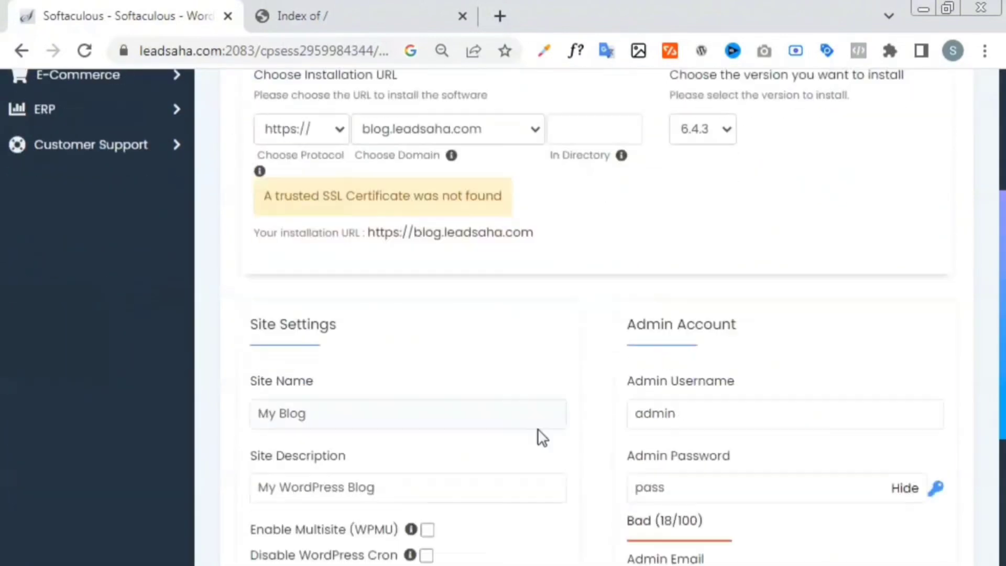
scroll(542, 438, down, 1)
drag(233, 274, 327, 287)
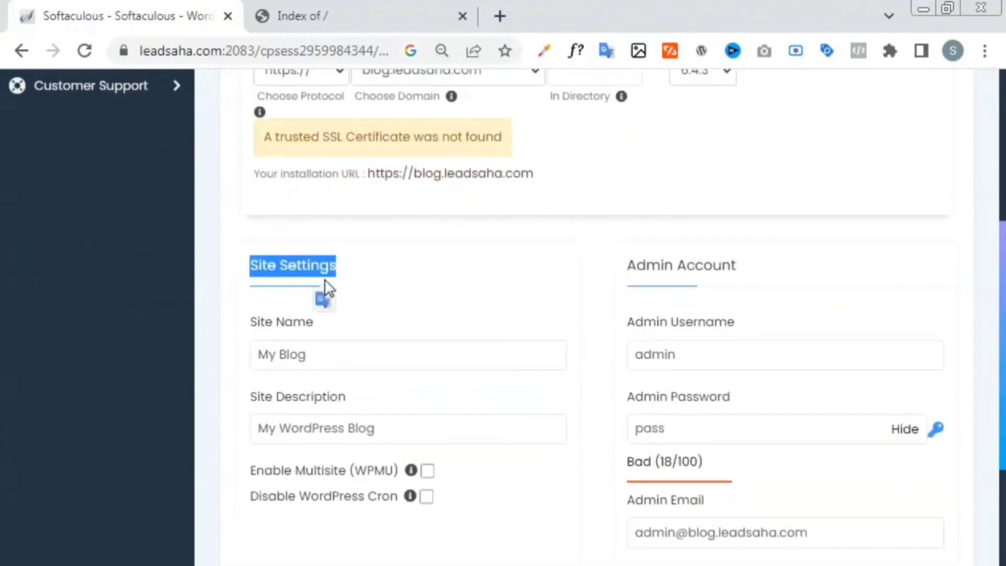
drag(768, 264, 621, 288)
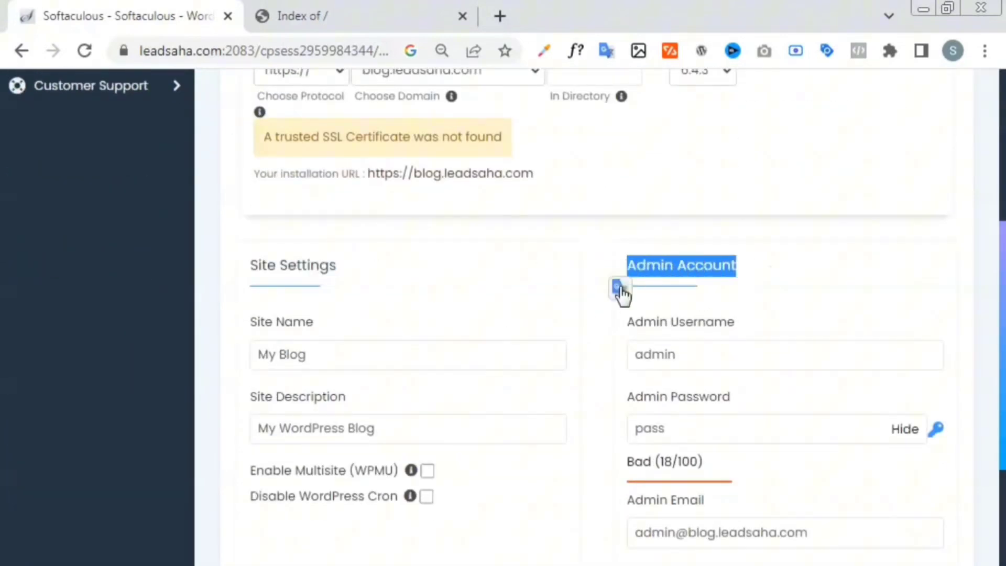
drag(393, 353, 181, 406)
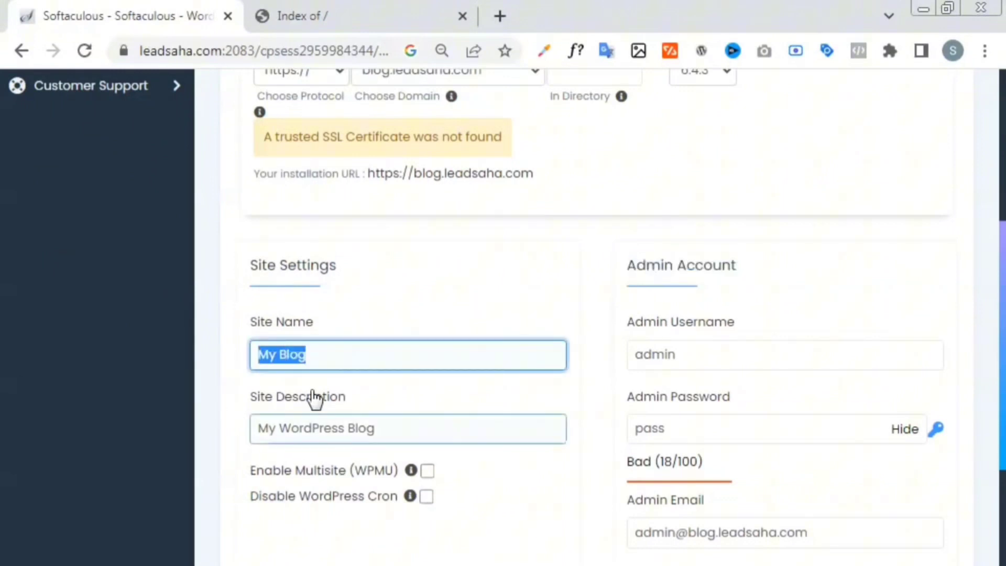
drag(402, 438, 213, 447)
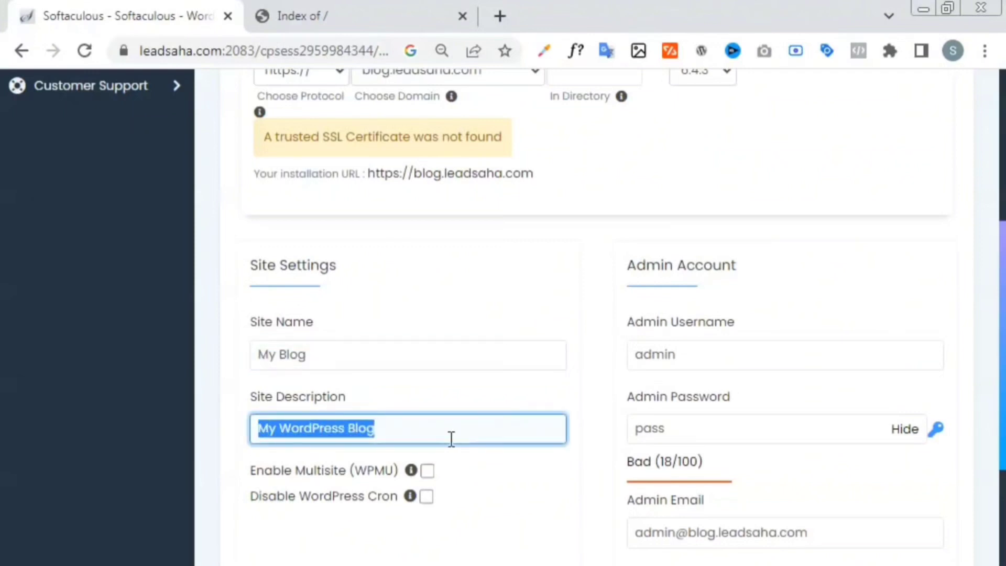
click(744, 345)
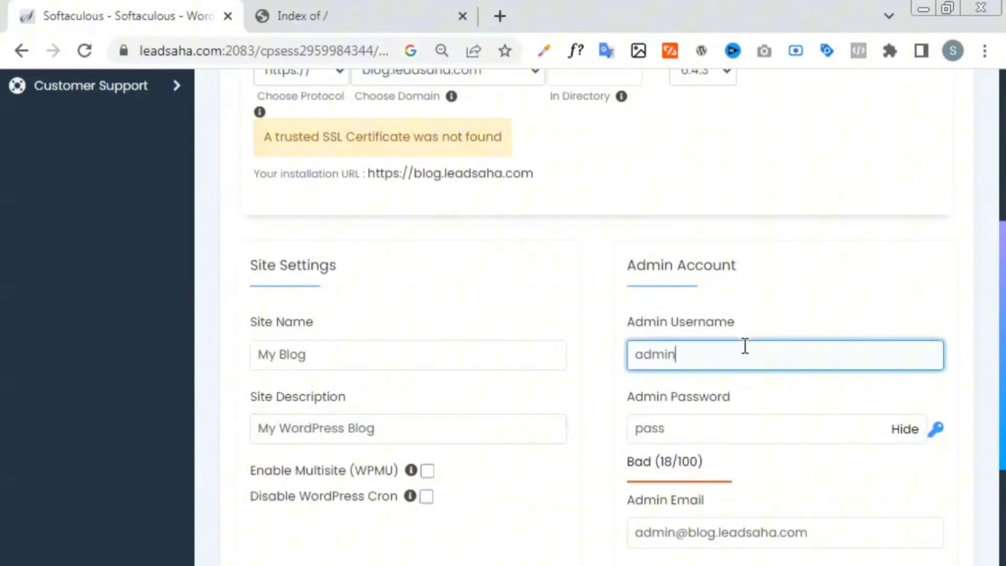
drag(712, 356, 629, 359)
click(712, 429)
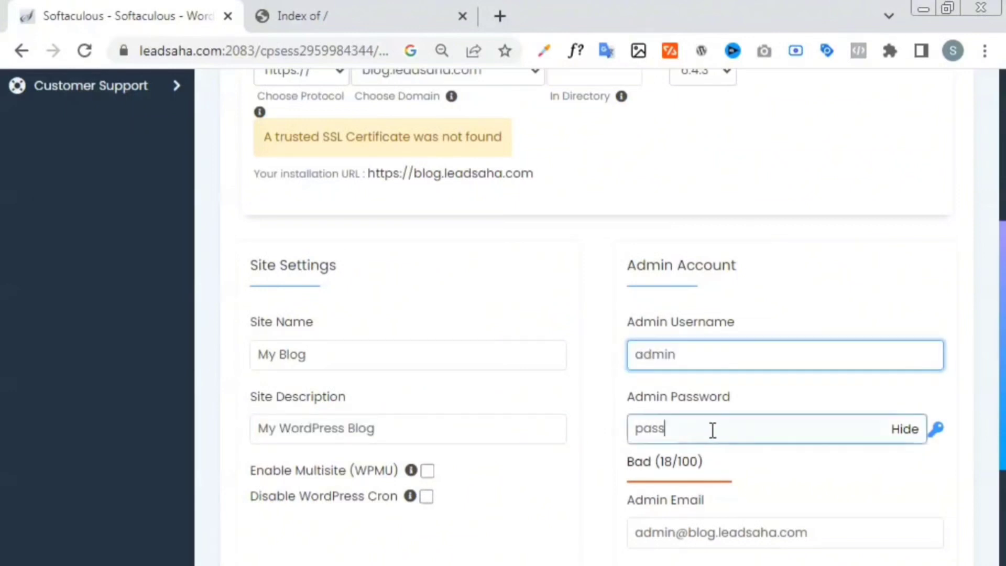
double_click(713, 429)
click(747, 531)
drag(803, 530, 556, 539)
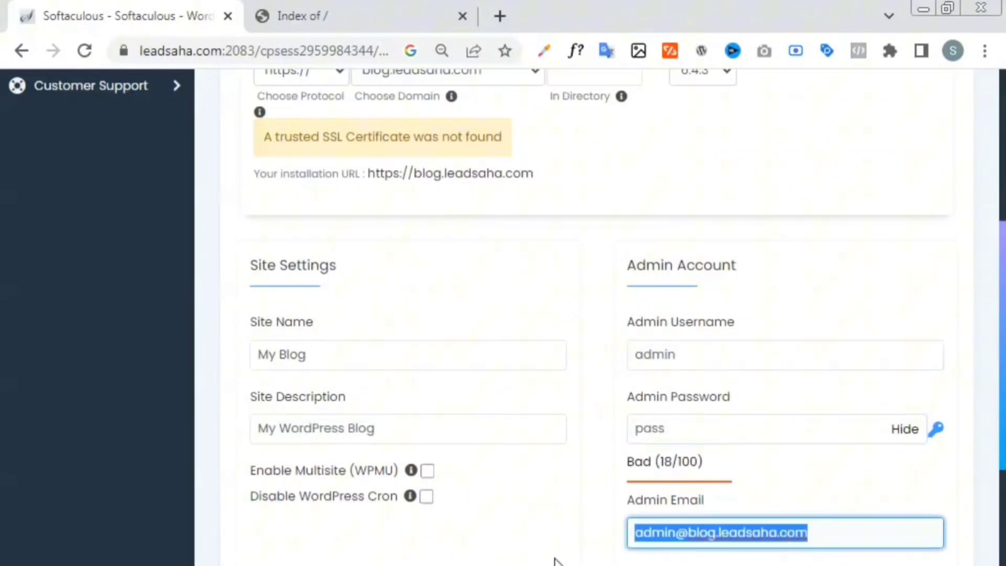
click(731, 564)
click(770, 534)
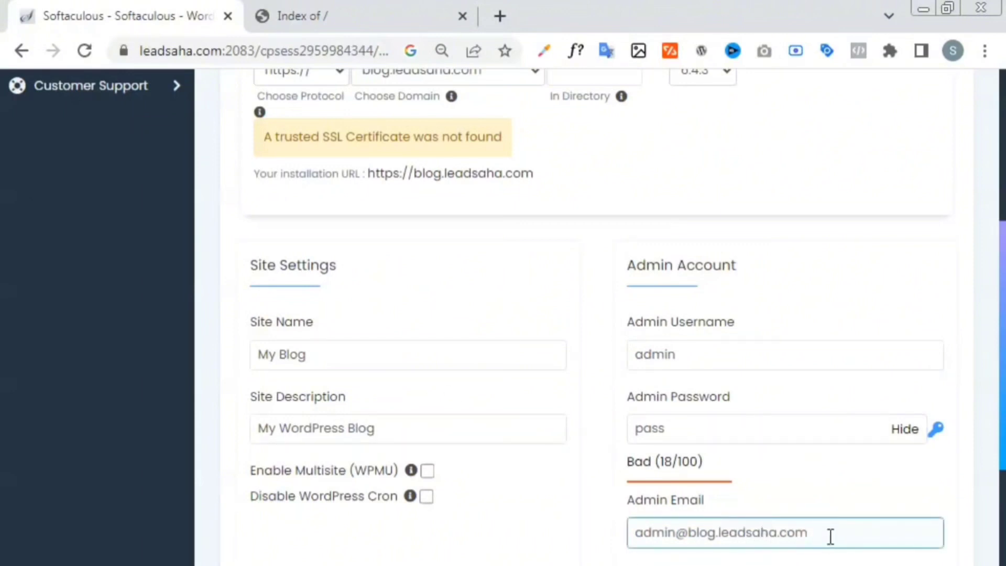
drag(830, 535, 570, 542)
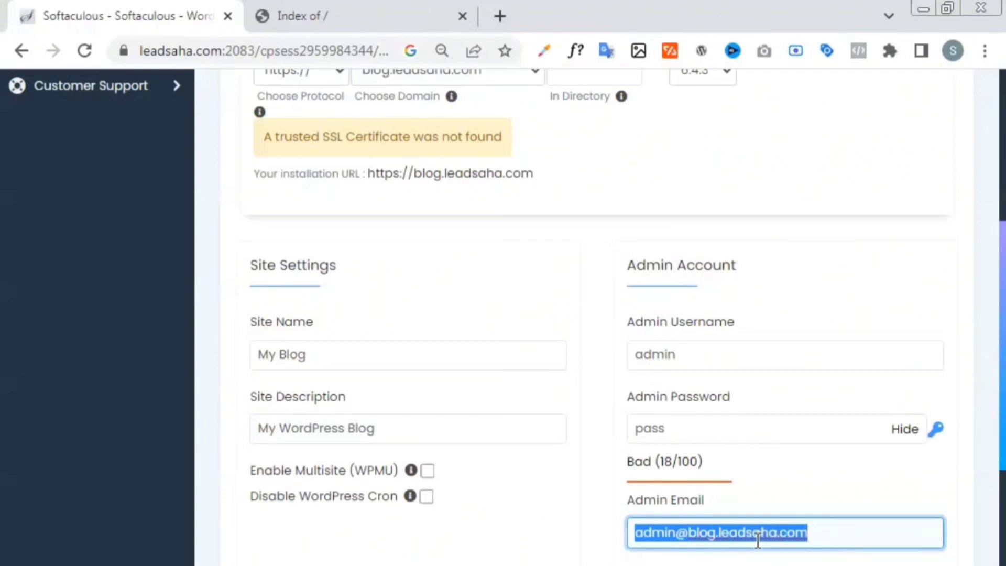
scroll(757, 540, down, 2)
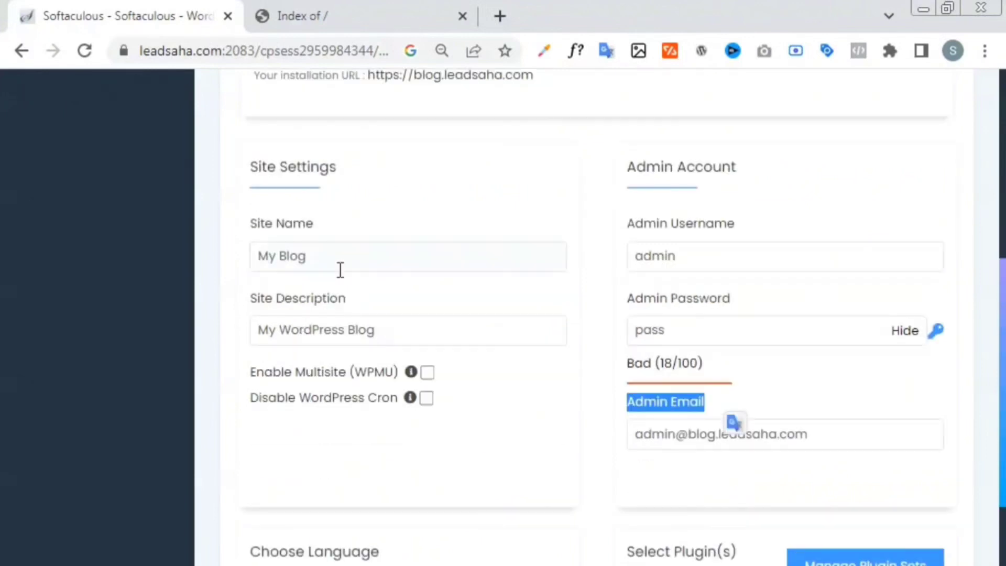
click(388, 224)
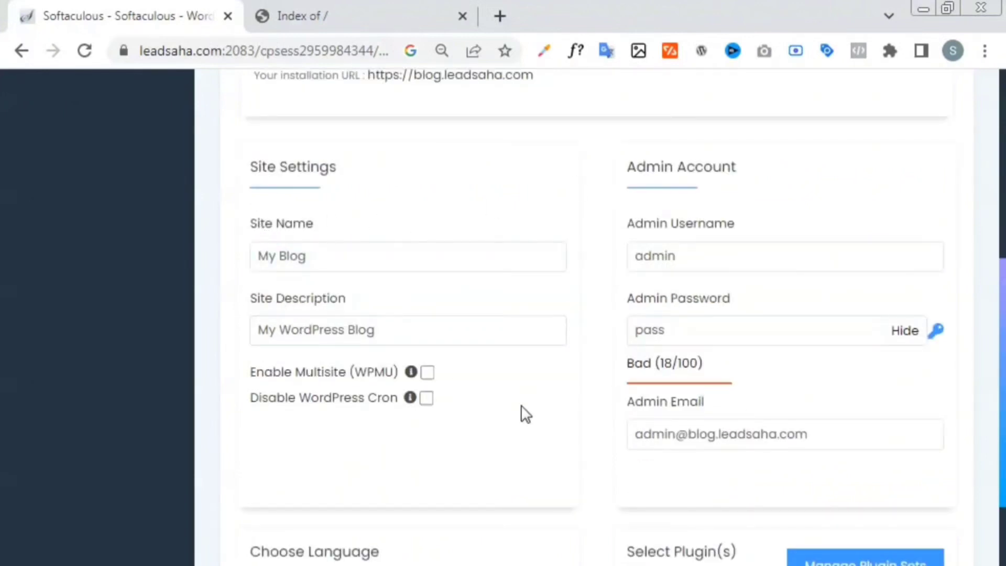
Step: Enter the site name, the site description "Grow Your Business" and the admin password, and recheck the installation directory field
drag(422, 262, 245, 272)
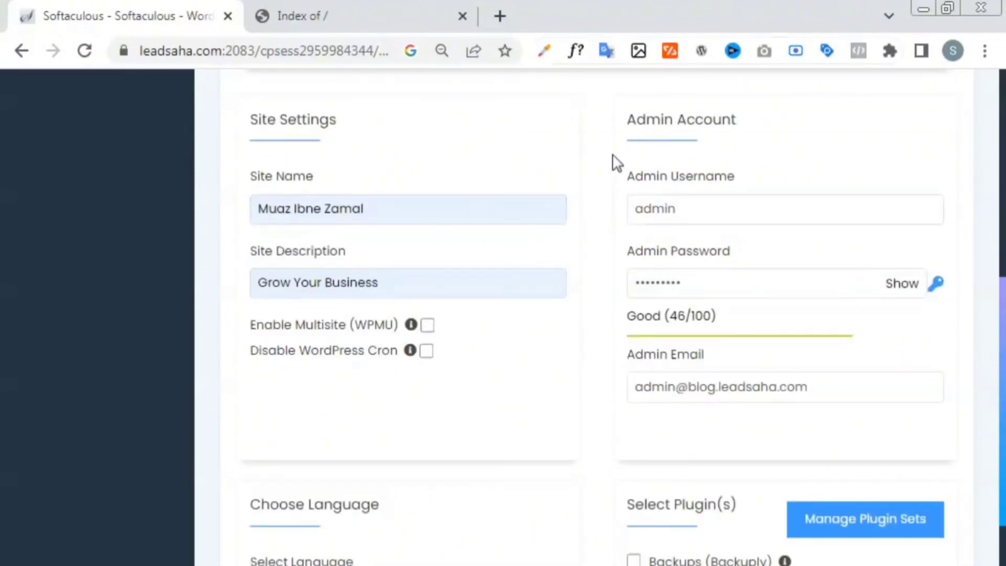
scroll(471, 163, up, 3)
scroll(471, 162, up, 4)
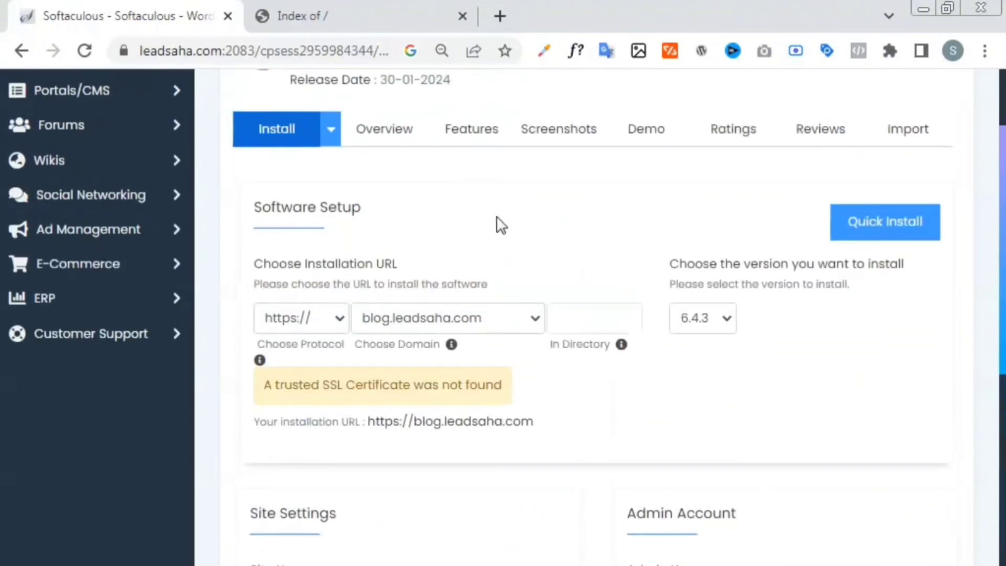
click(570, 319)
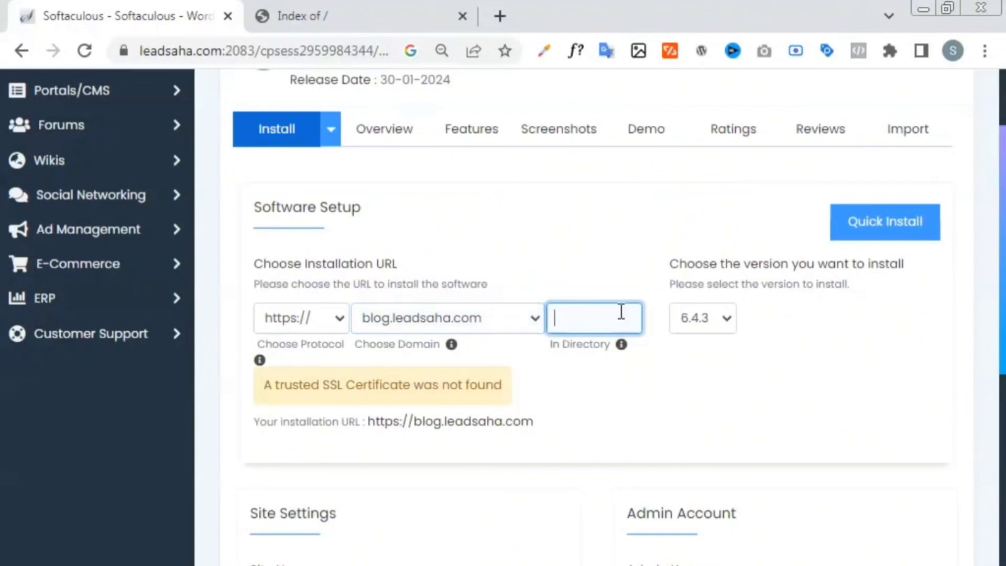
Step: Clear the prefilled address from the admin email field
scroll(621, 311, down, 11)
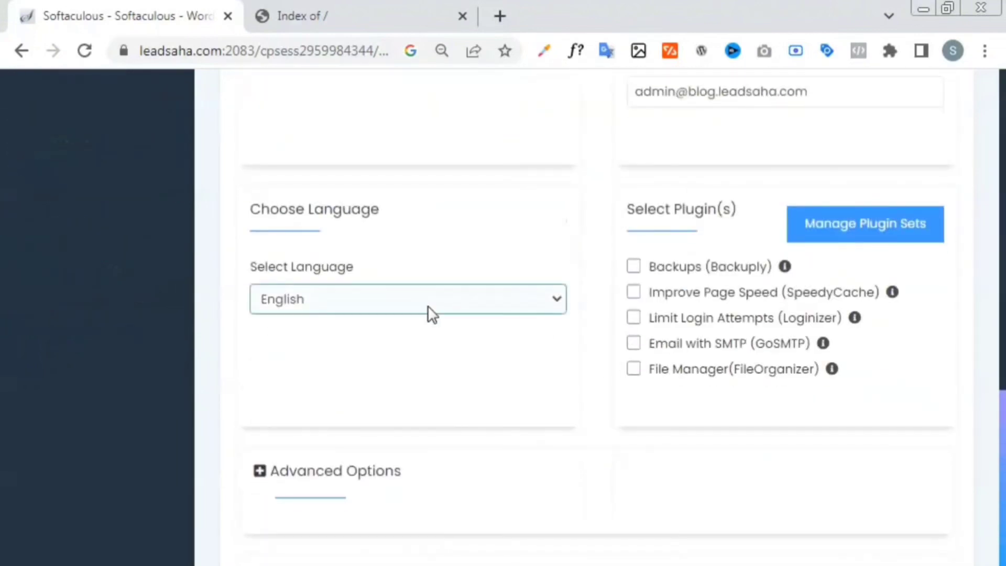
scroll(464, 370, up, 2)
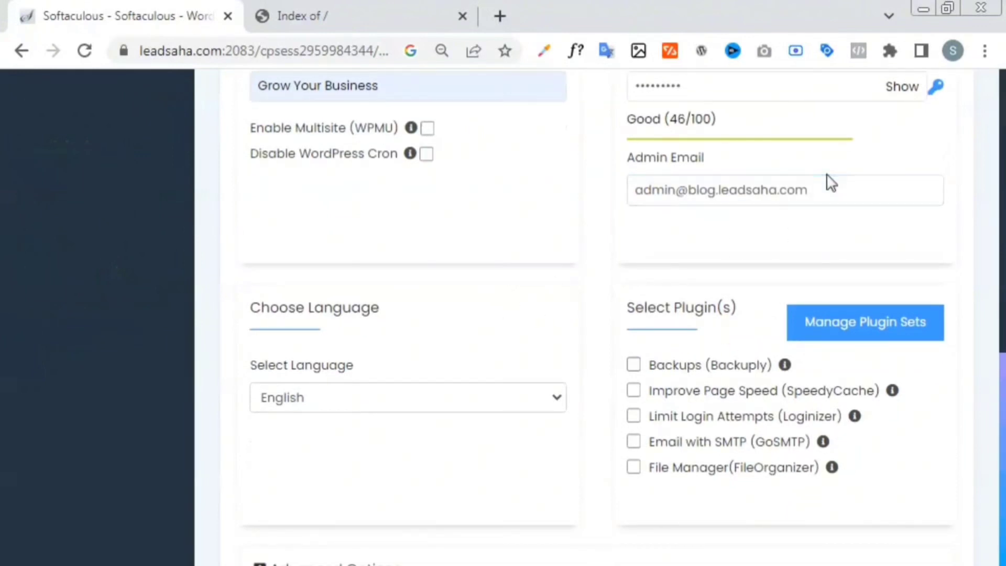
drag(831, 183, 485, 222)
key(BackSpace)
Step: Try to install WordPress with the admin email left blank
scroll(602, 369, down, 5)
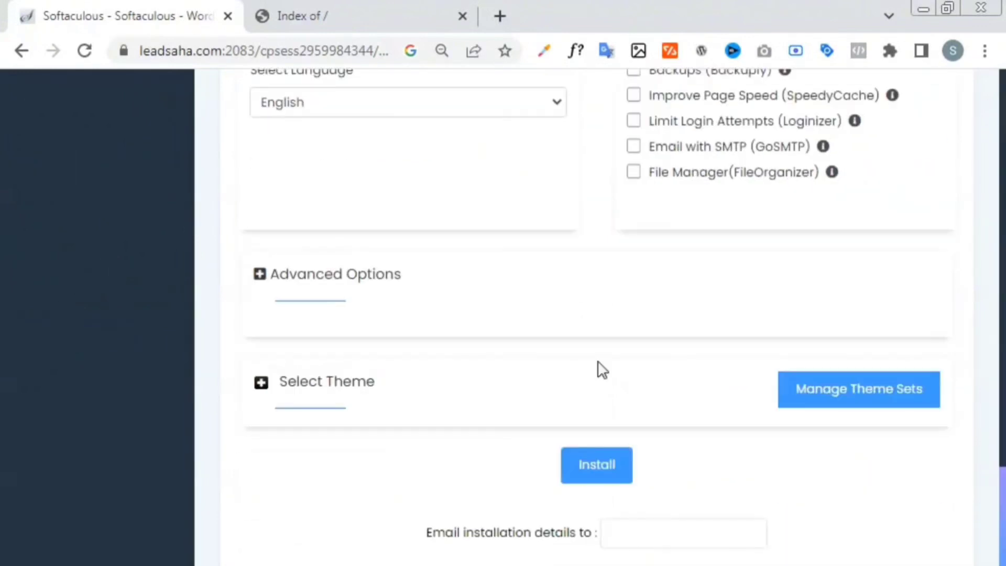
click(588, 480)
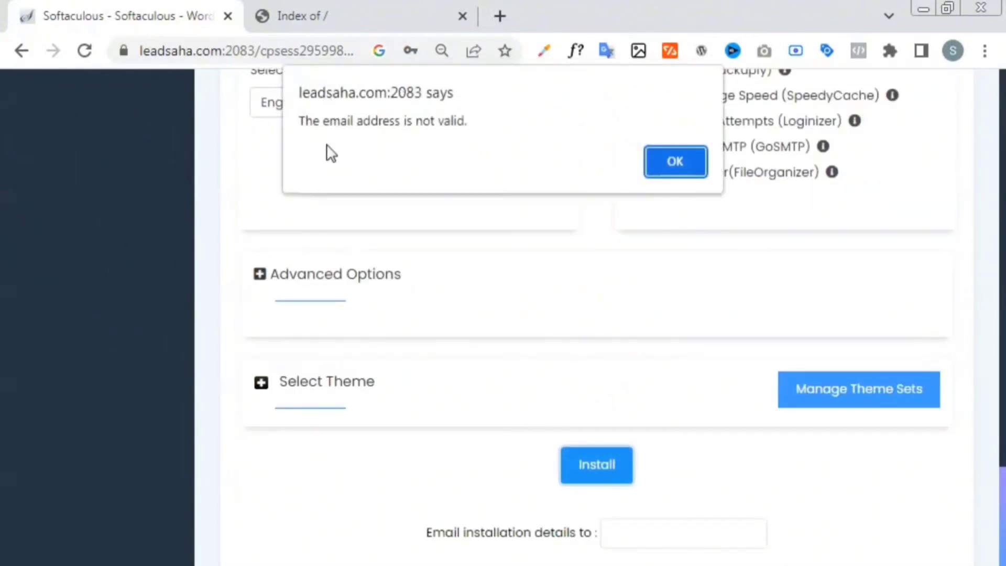
click(675, 162)
Step: Fill in the admin email with the suggested main-domain address and install WordPress
scroll(724, 202, up, 5)
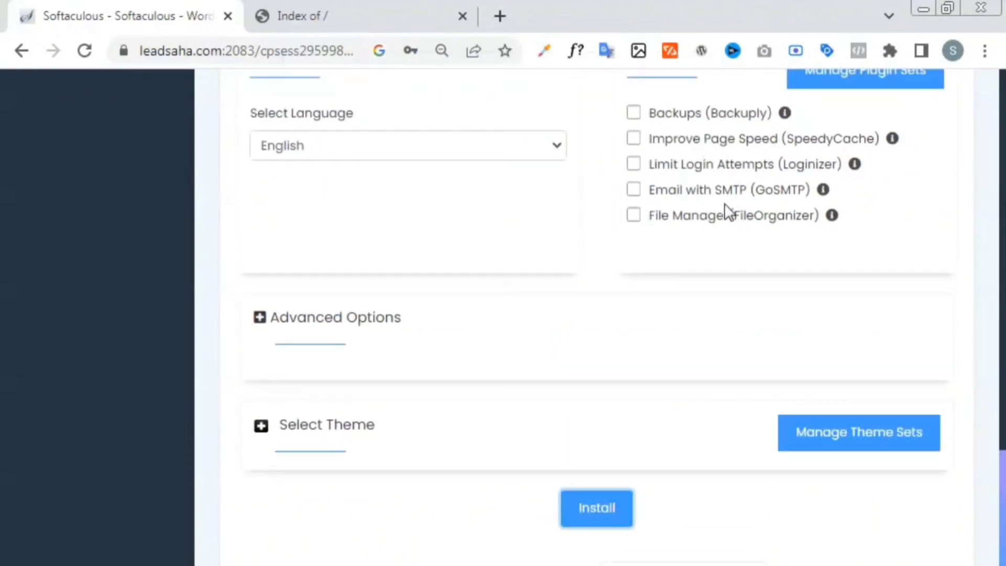
click(676, 183)
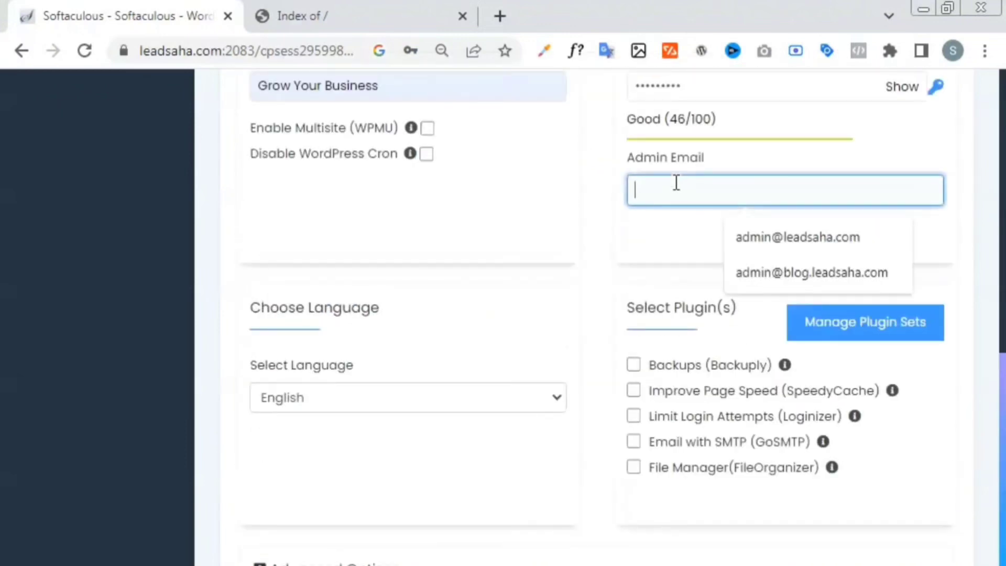
click(768, 227)
scroll(501, 212, down, 5)
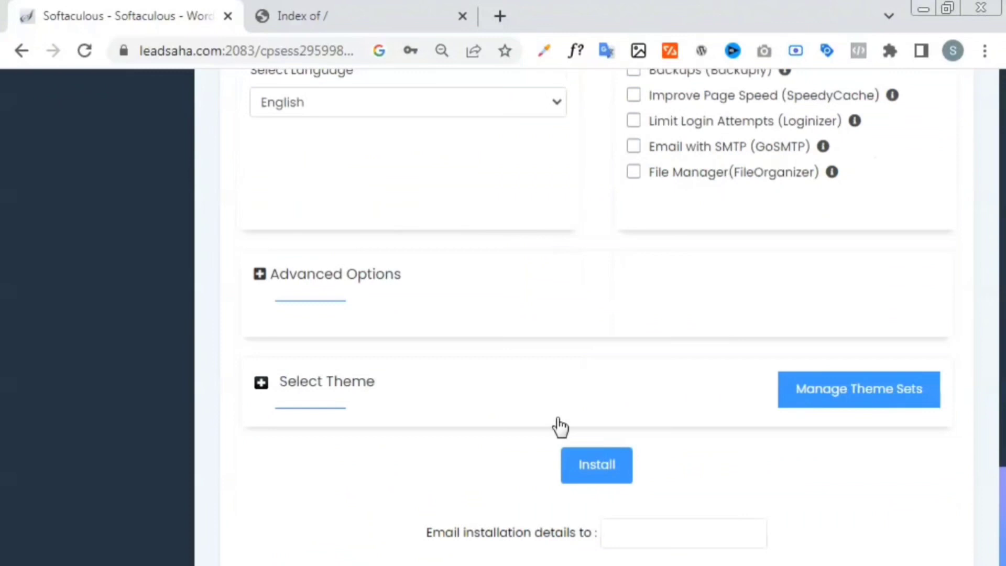
click(617, 474)
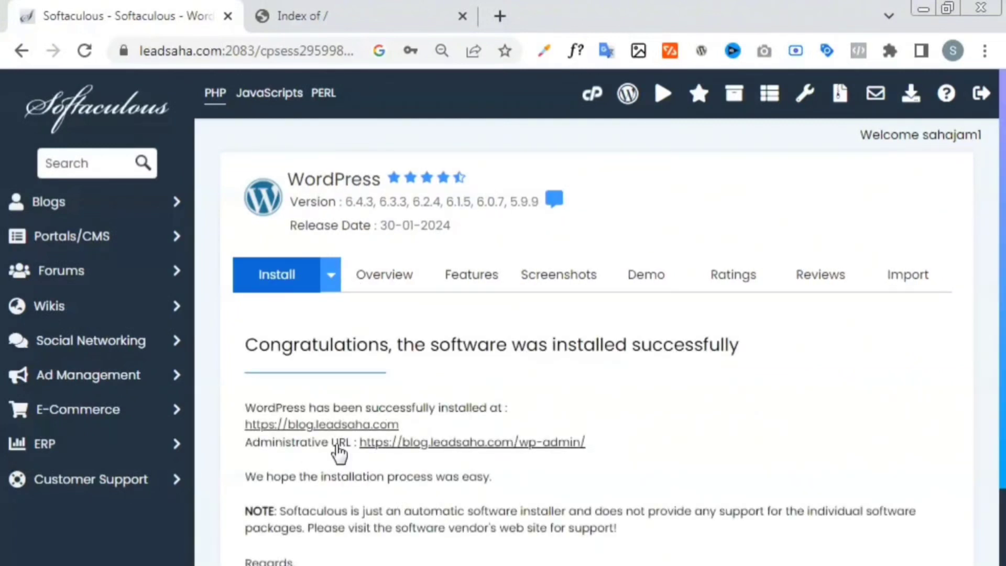
Step: Review the installed site address and the wp-admin administrative URL on the installation success page
drag(411, 420, 236, 427)
click(427, 471)
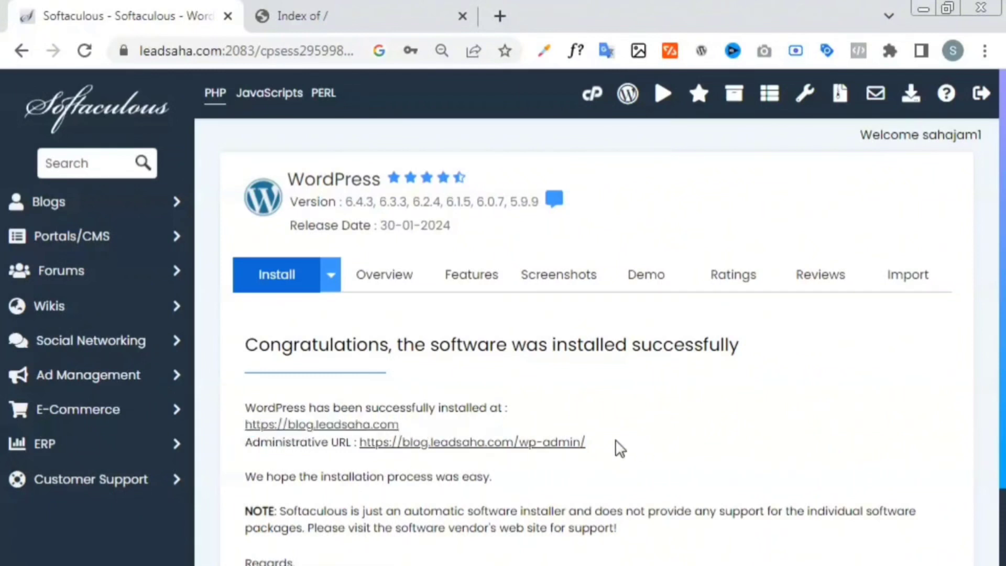
drag(615, 443, 253, 454)
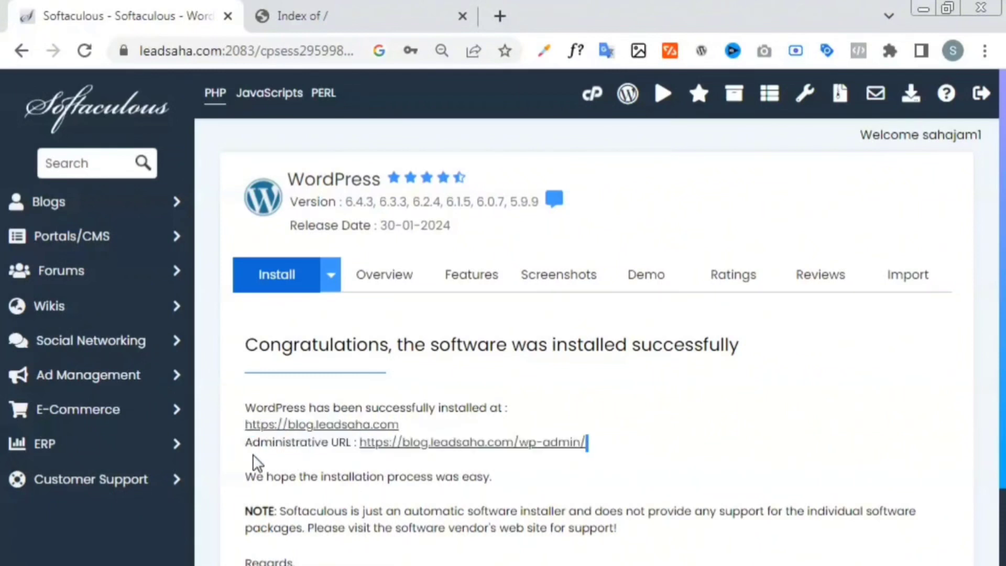
click(550, 468)
drag(588, 442, 516, 449)
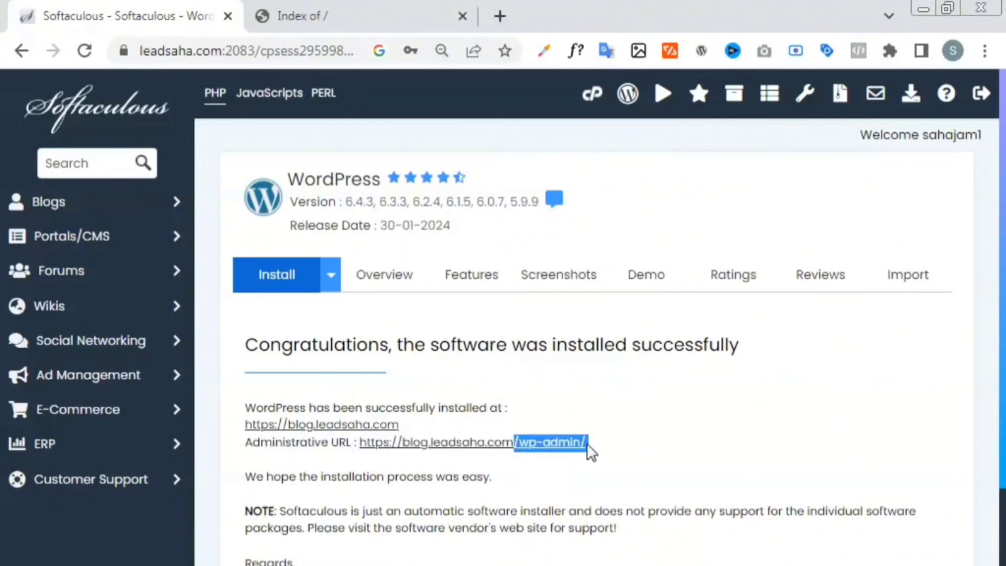
click(551, 472)
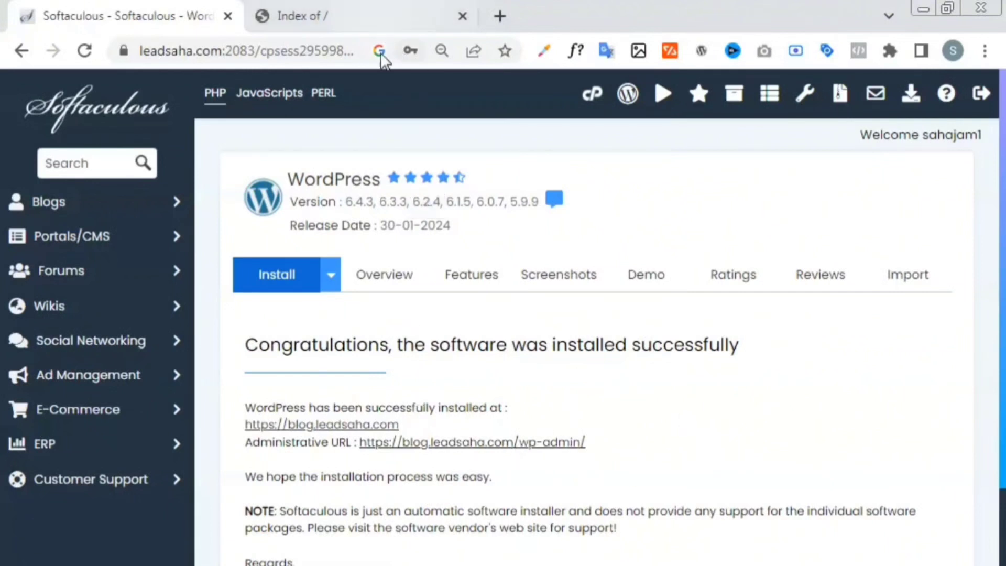
Step: Reload blog.leadsaha.com in its existing browser tab and look through the new WordPress home page down to the footer
drag(424, 427, 207, 431)
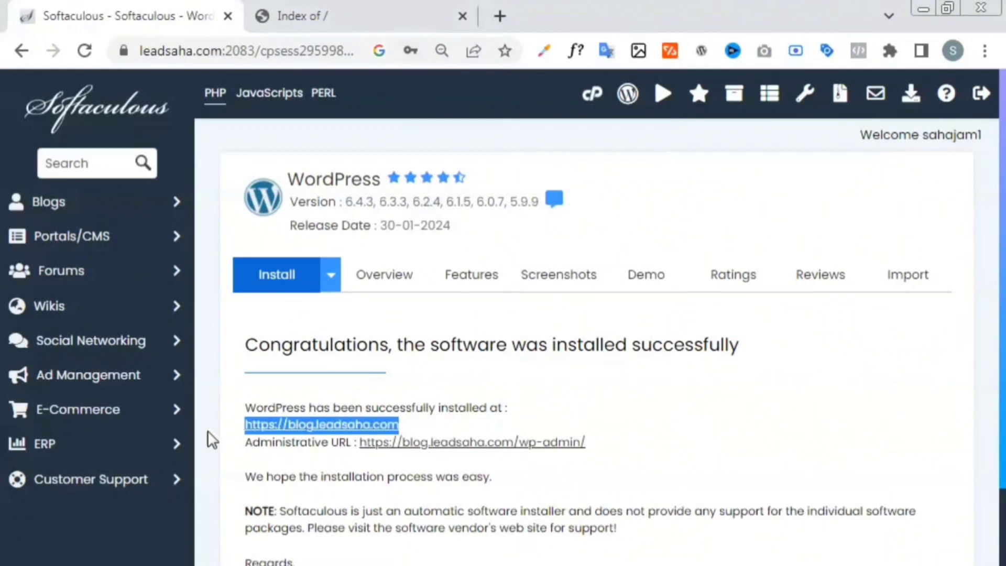
click(308, 5)
click(394, 46)
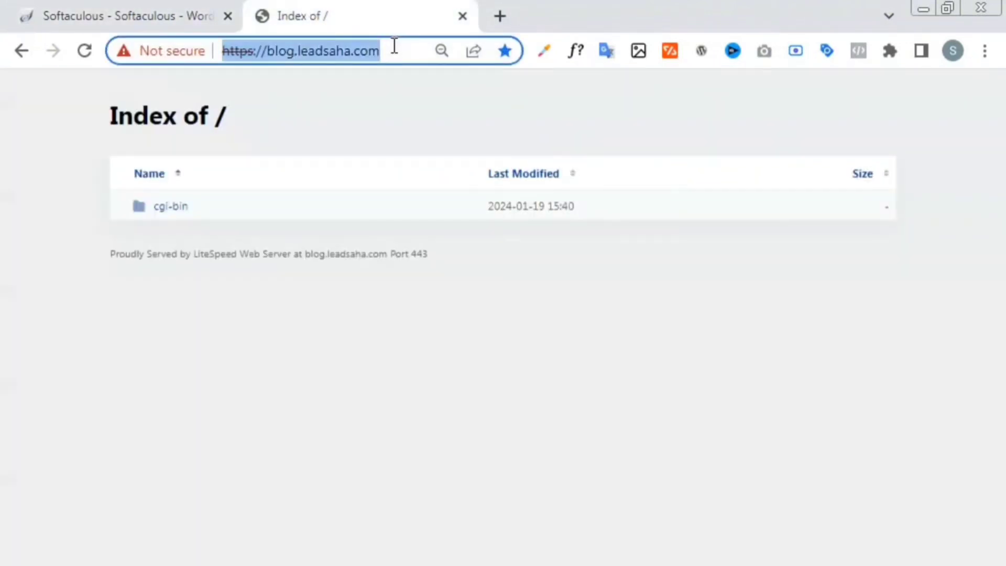
key(Return)
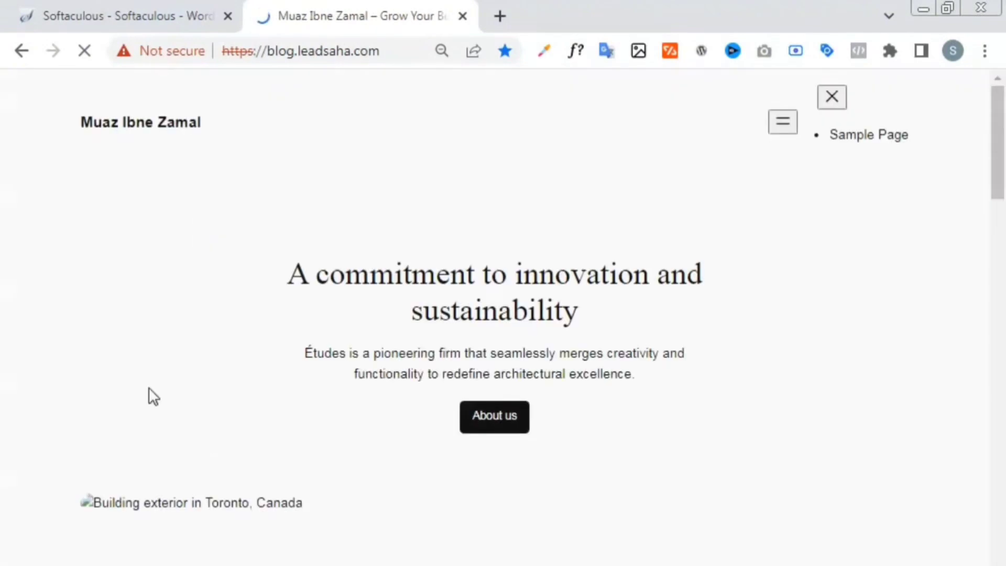
scroll(511, 257, down, 20)
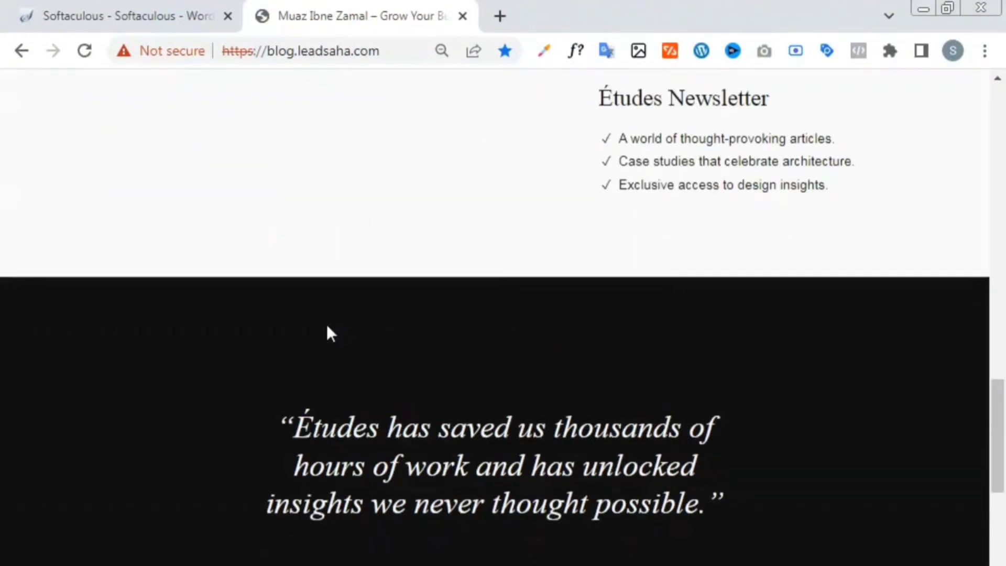
scroll(492, 328, down, 15)
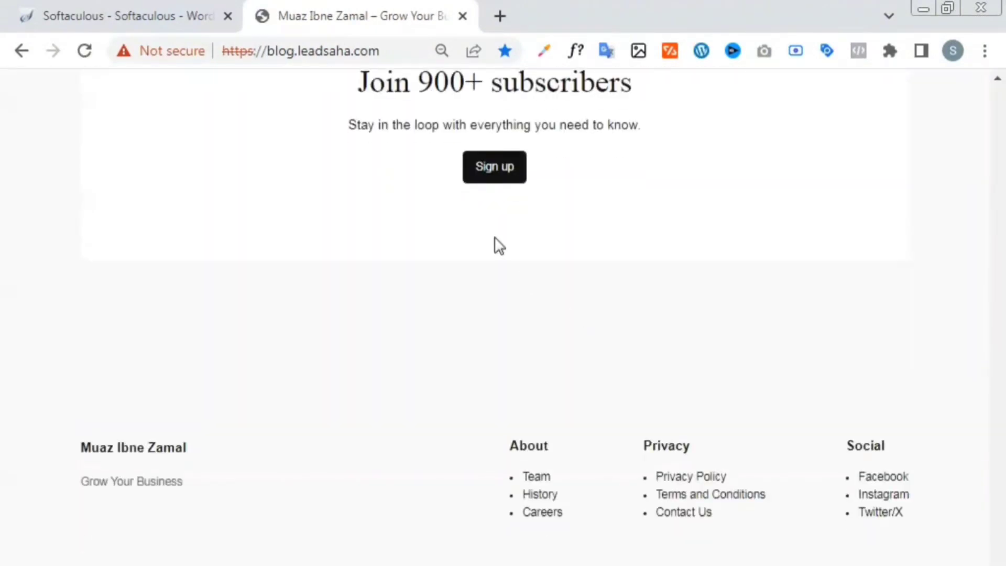
click(163, 8)
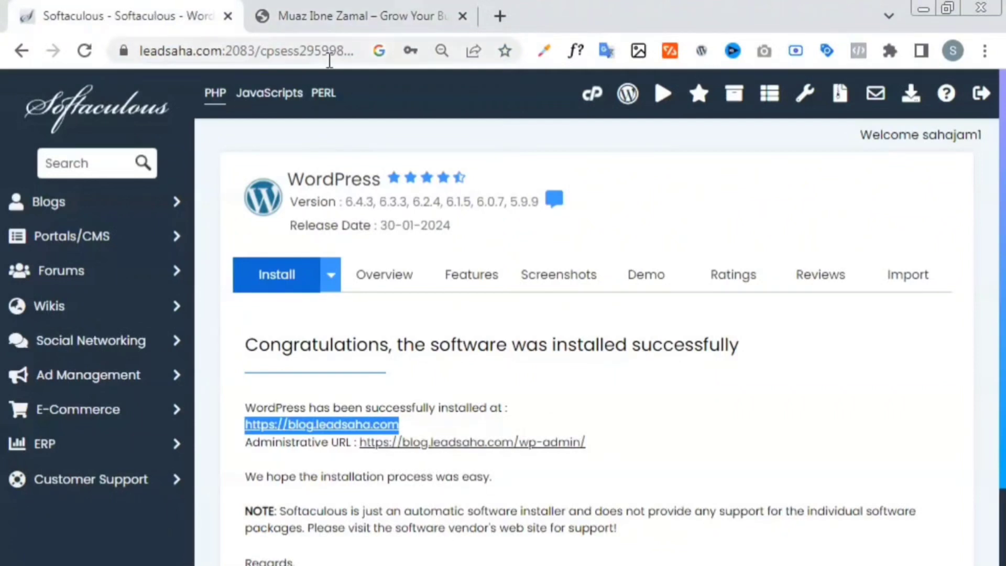
click(338, 15)
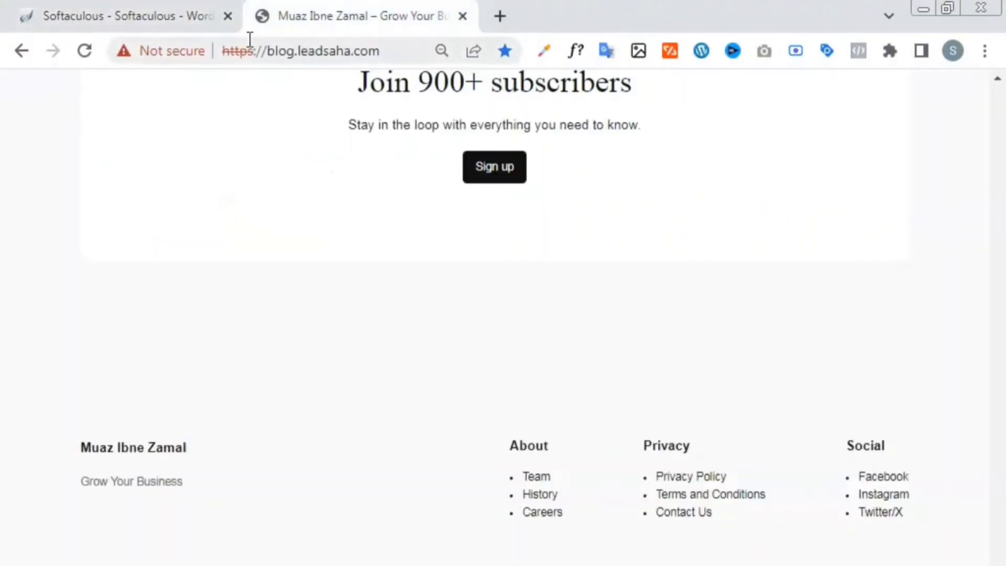
Step: Open the WordPress administrative URL from the installation page in a new browser tab and close the public site's tab
click(157, 15)
right_click(383, 444)
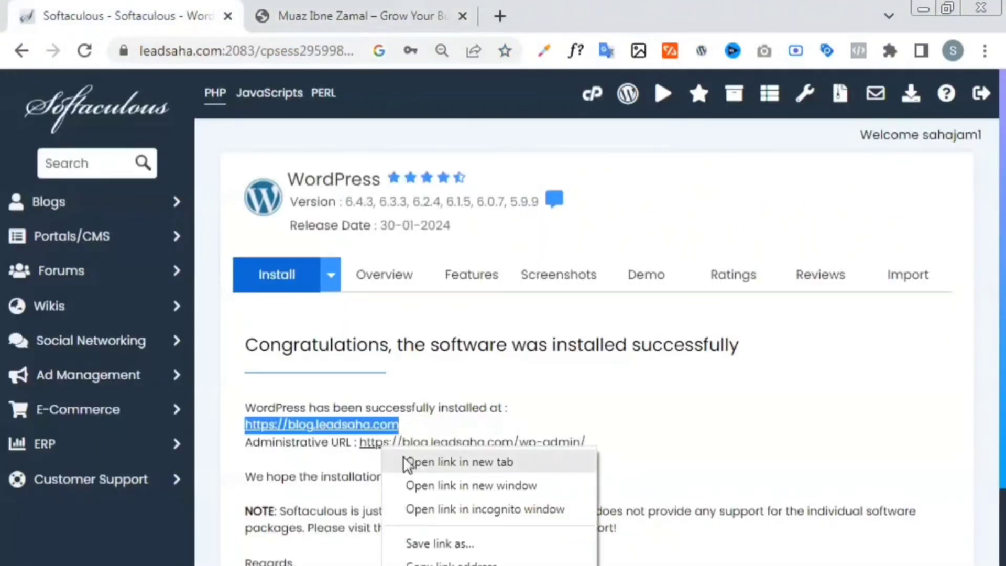
click(413, 462)
click(502, 15)
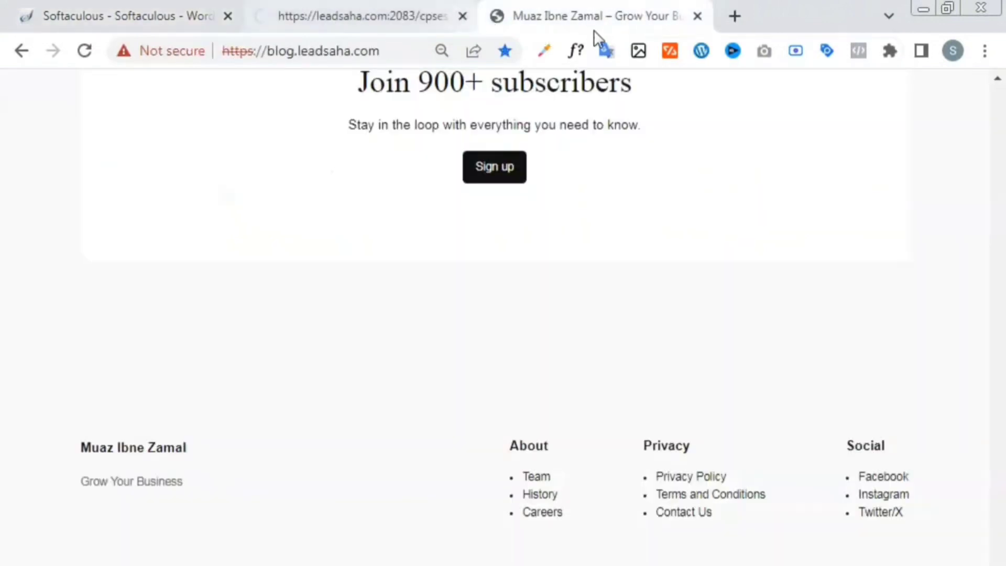
click(698, 15)
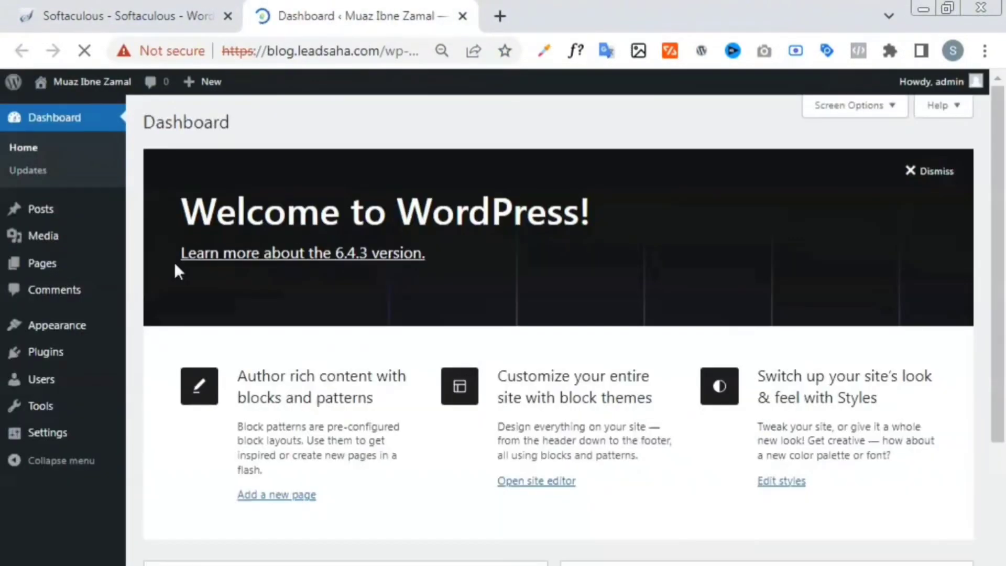
Step: Open the WordPress admin area in a new browser tab through the address blog.leadsaha.com/admin
click(154, 10)
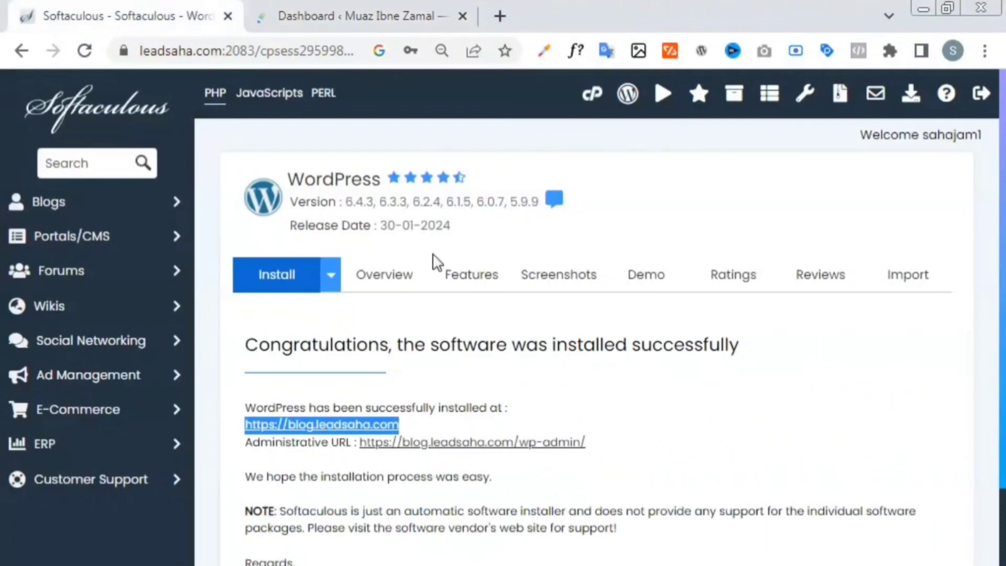
click(500, 16)
text(blog.leadsaha.com)
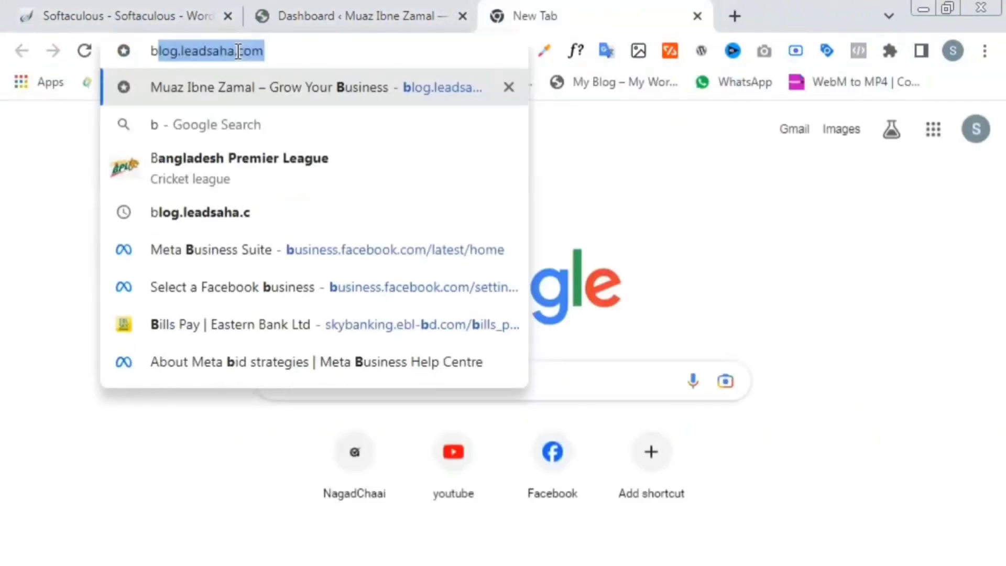
click(287, 56)
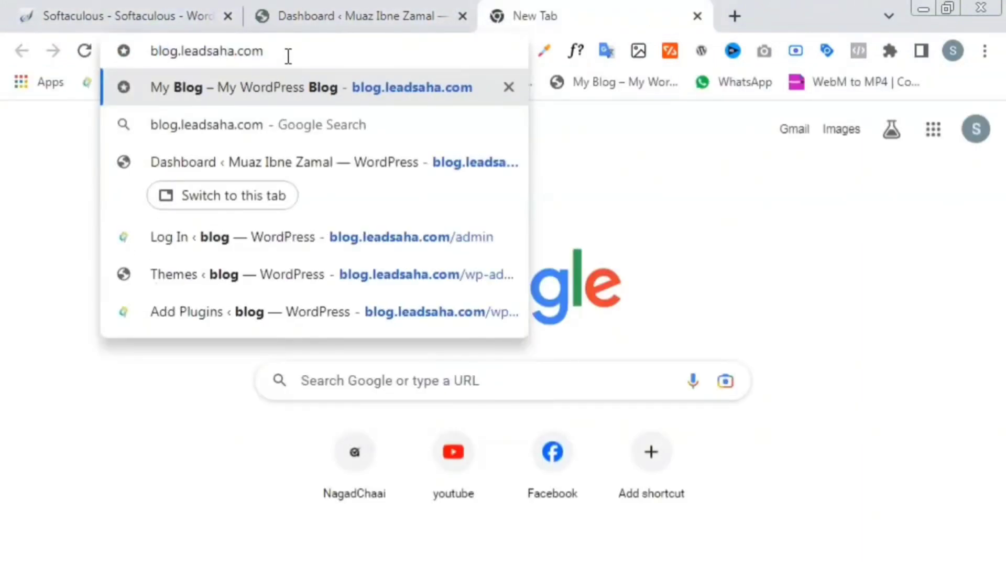
text(/ad)
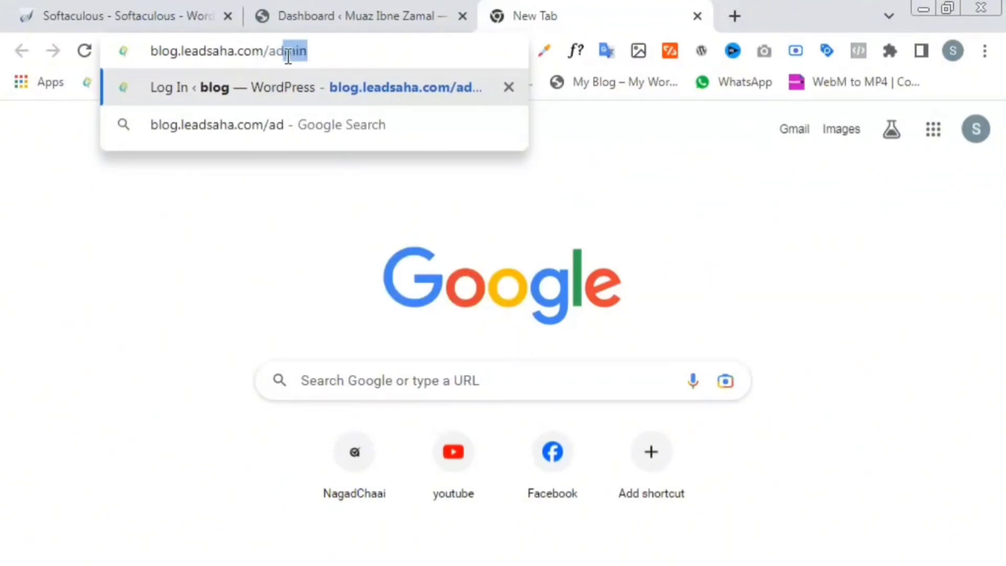
key(Return)
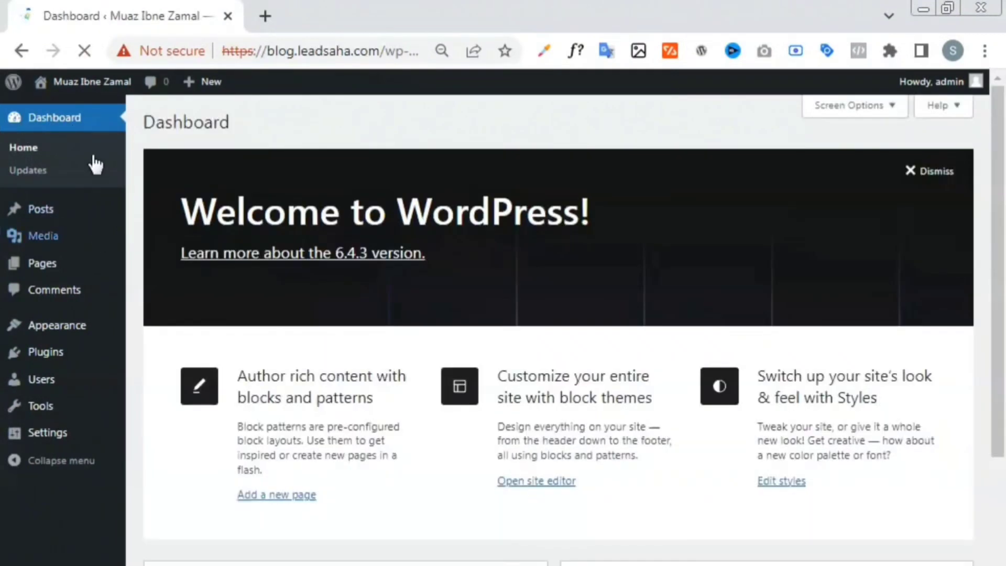
Step: Open the installed themes overview and delete the Twenty Twenty-Three theme
mouse_move(76, 330)
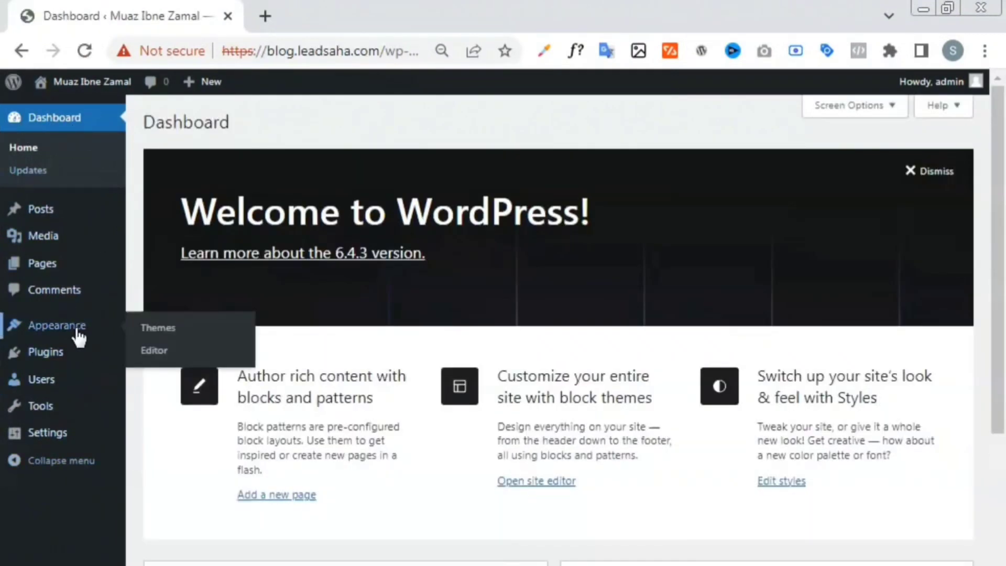
click(170, 333)
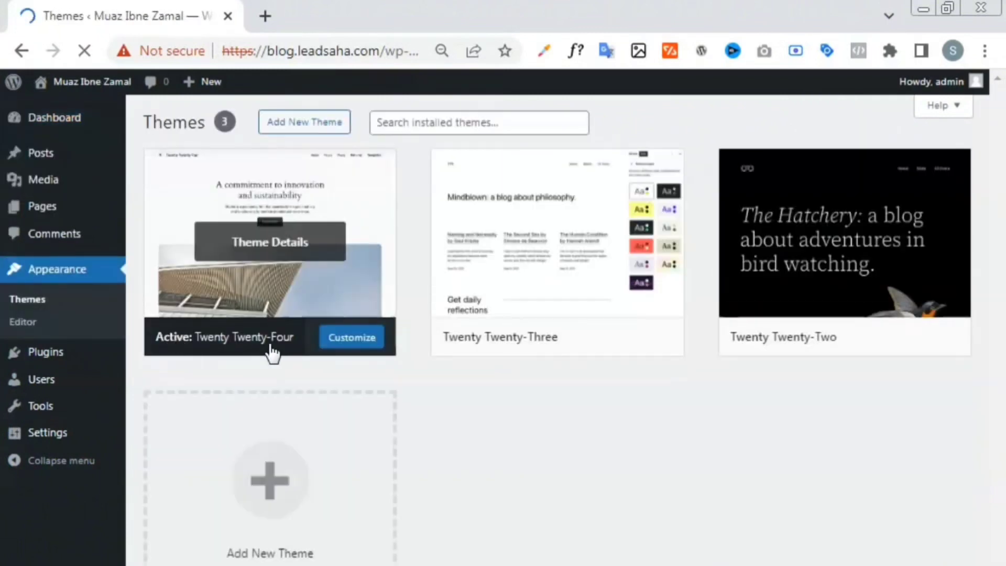
mouse_move(635, 299)
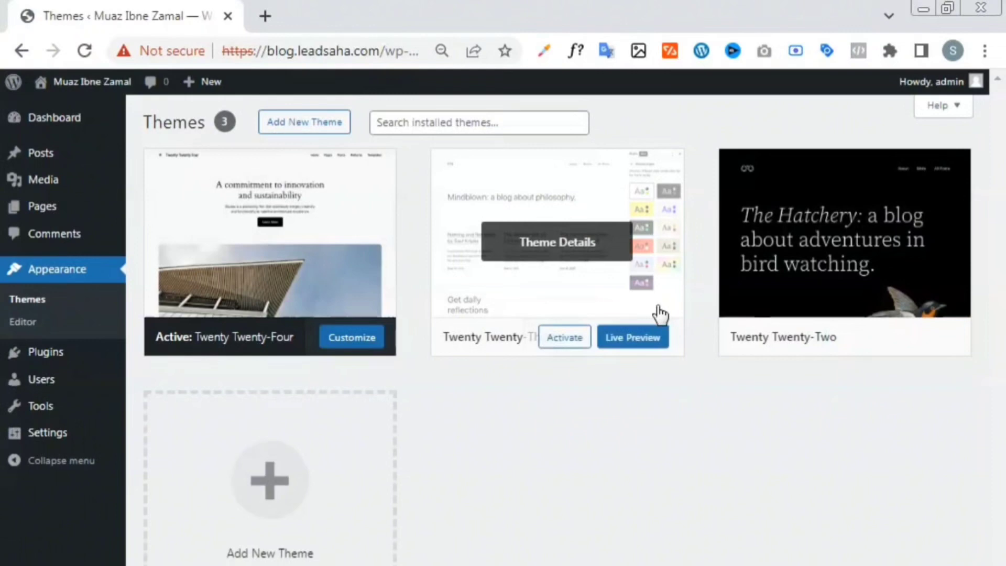
click(657, 306)
click(608, 531)
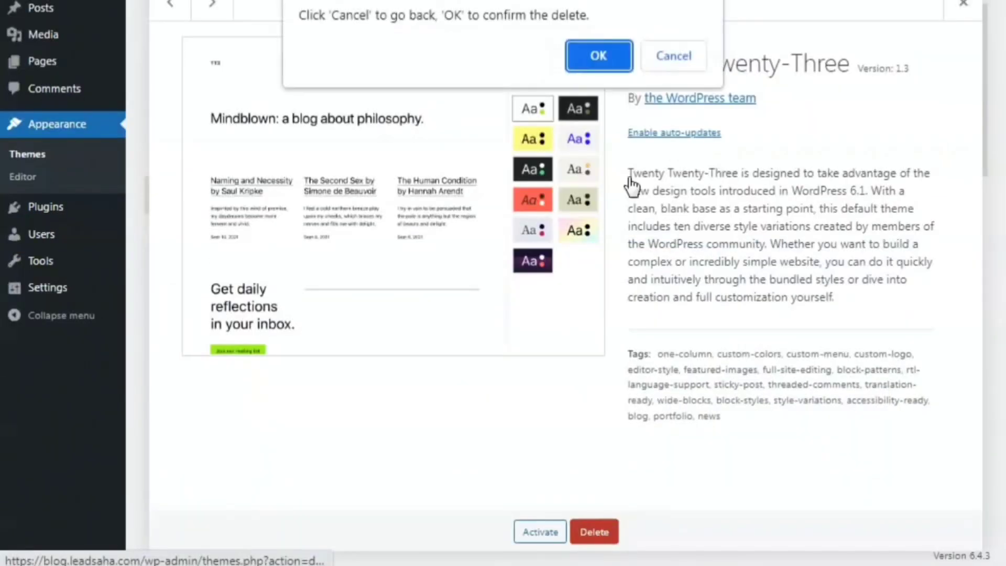
click(595, 53)
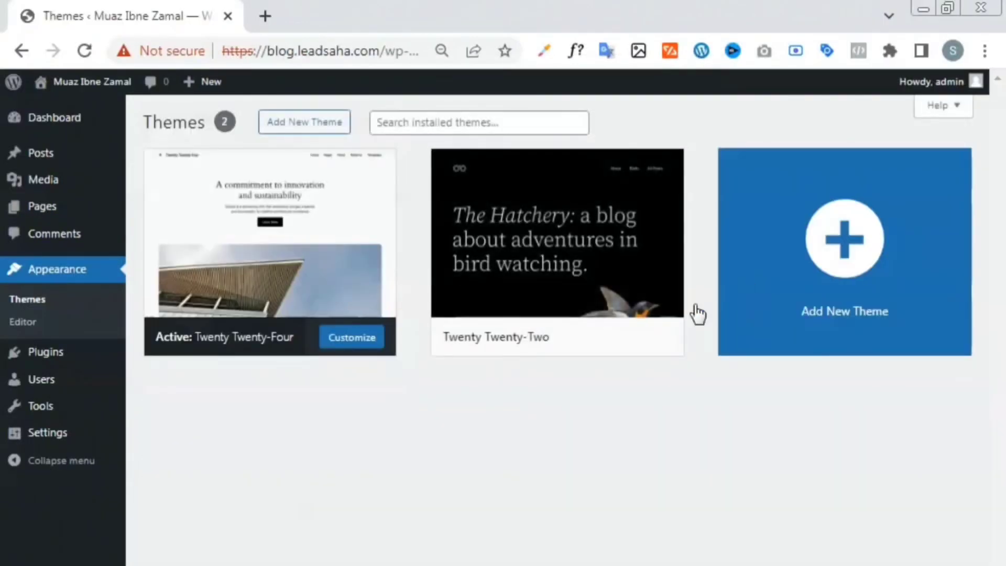
Step: Delete the Twenty Twenty-Two theme and open the page for adding a new theme
click(658, 292)
click(595, 535)
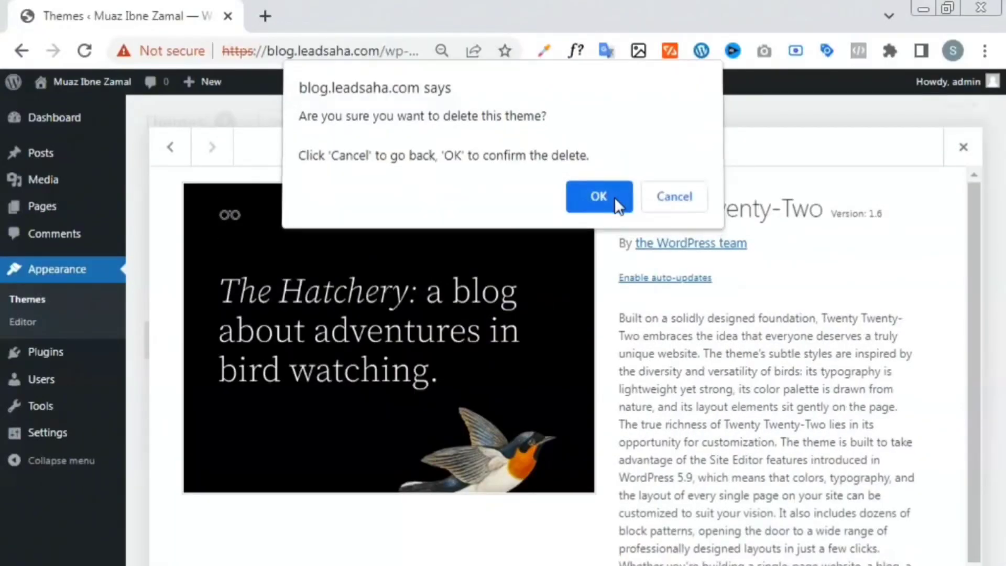
click(602, 55)
click(358, 287)
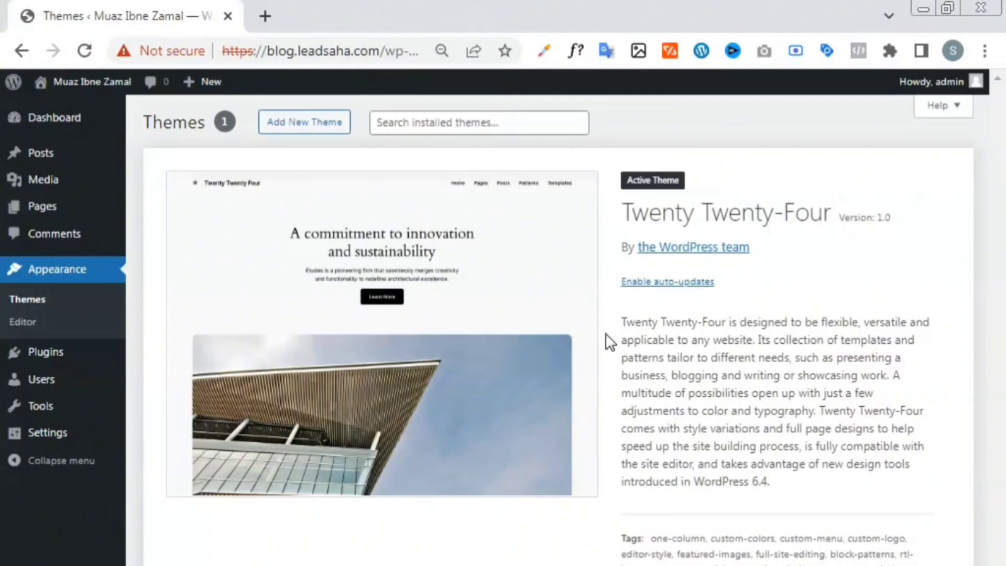
click(314, 124)
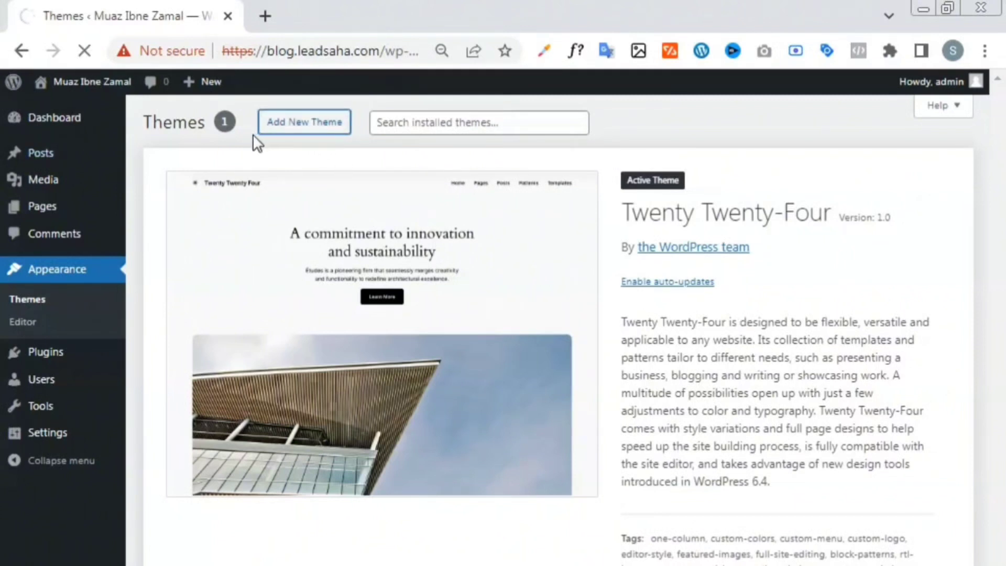
drag(302, 134, 243, 120)
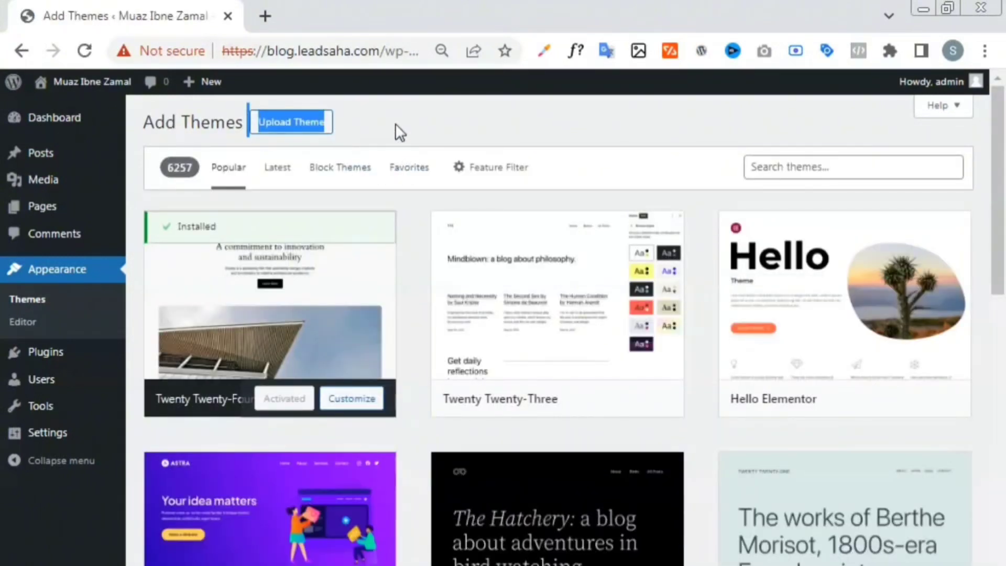
click(287, 126)
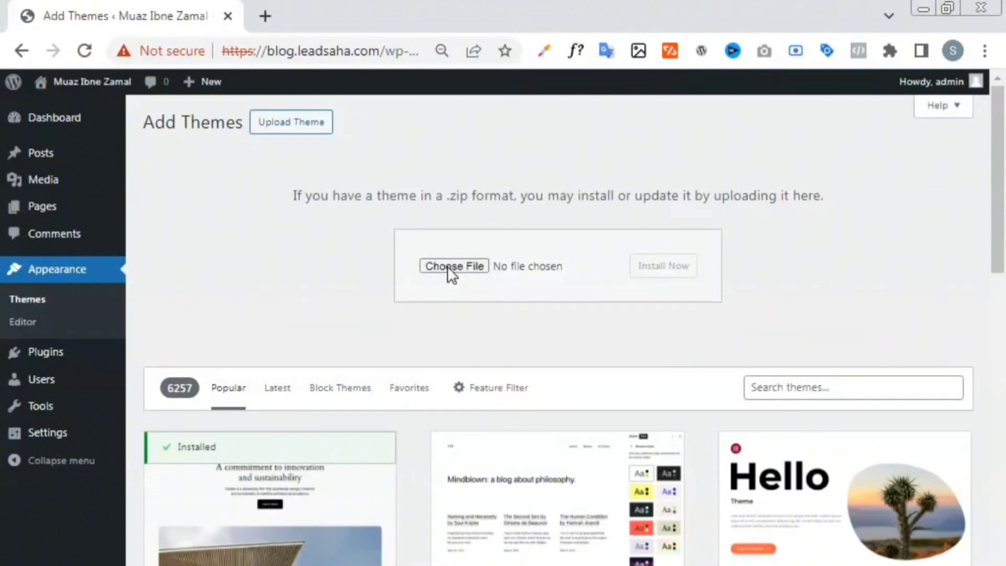
click(448, 267)
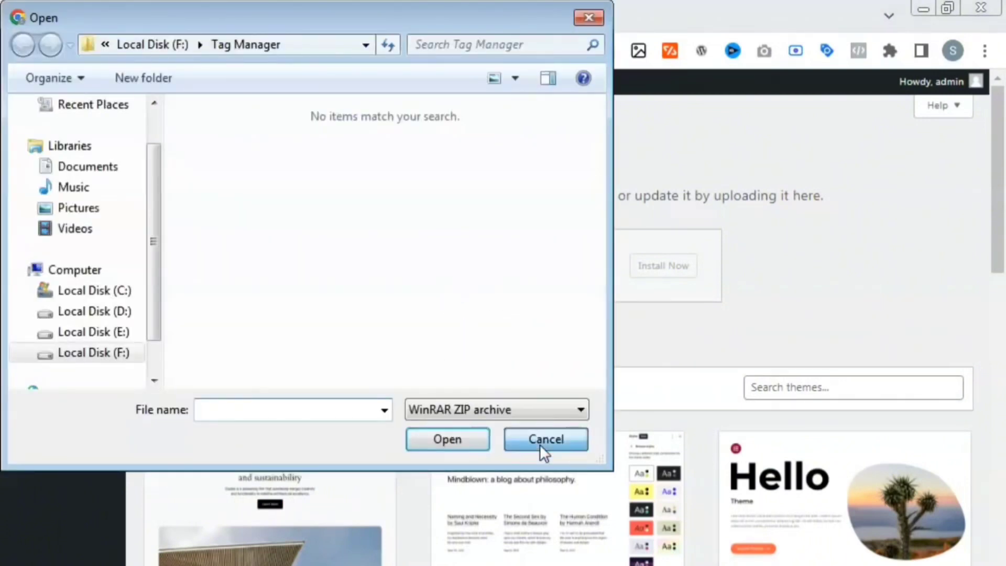
click(540, 443)
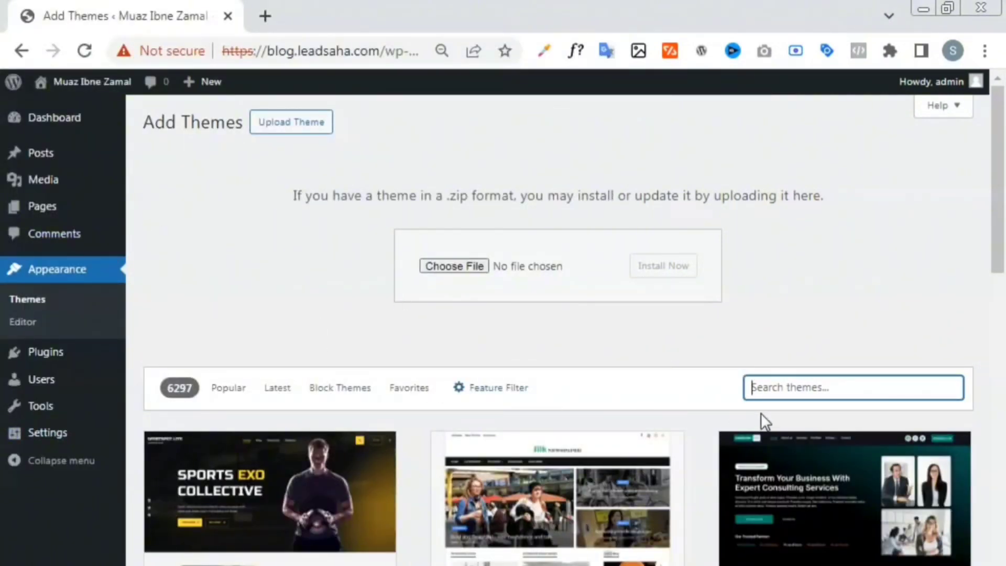
Step: Search the theme library for "awesome portfolio", then install and activate the Awesome Portfolio theme
click(766, 388)
text(awesome portfolio)
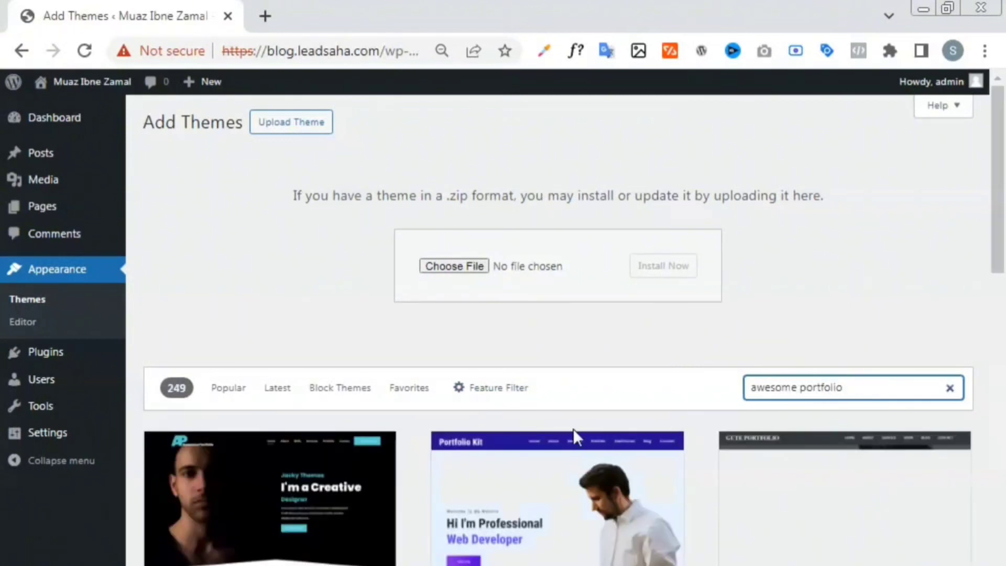
scroll(573, 429, down, 4)
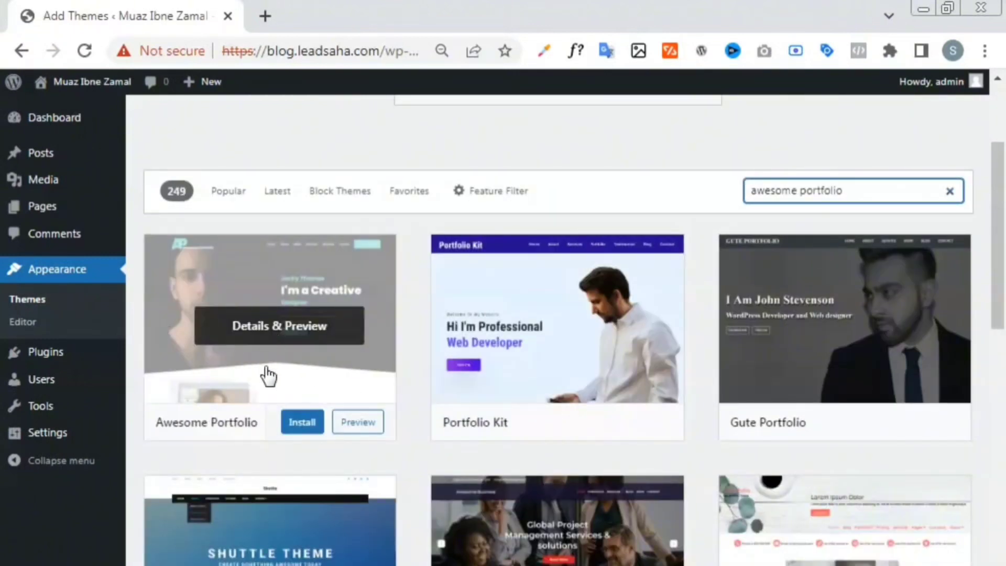
click(307, 426)
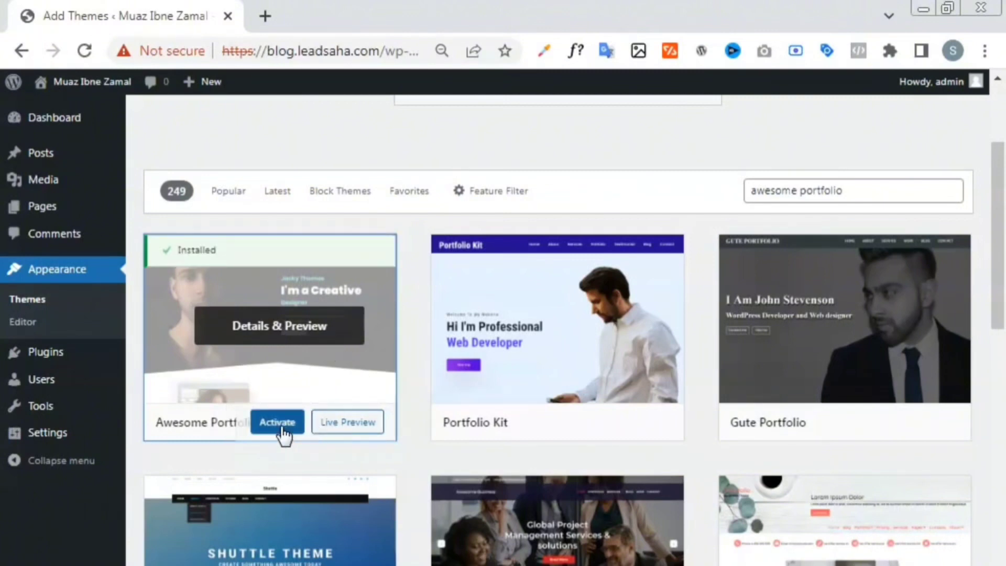
click(280, 427)
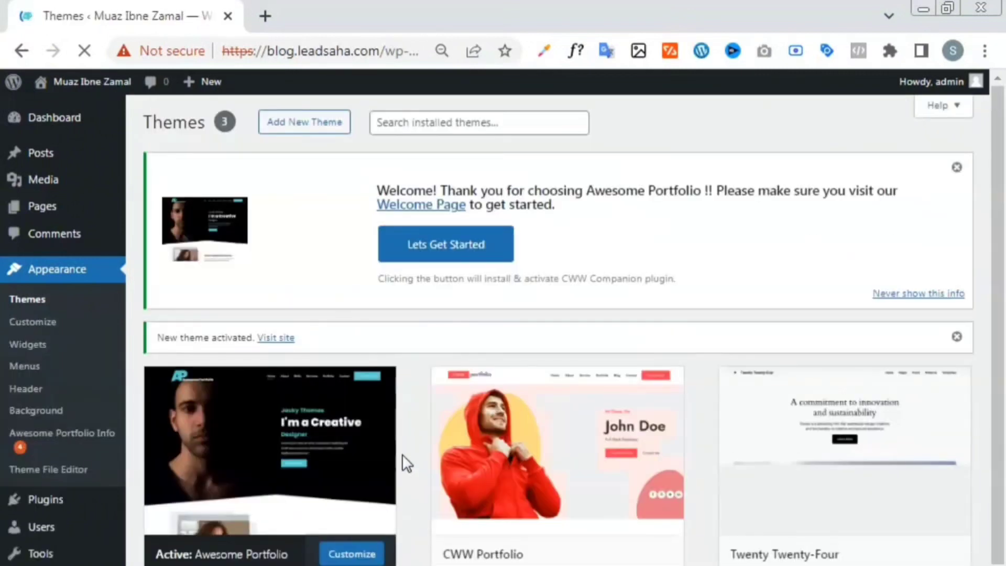
Step: Open the Awesome Portfolio Info page from the dashboard in a new browser tab
mouse_move(343, 403)
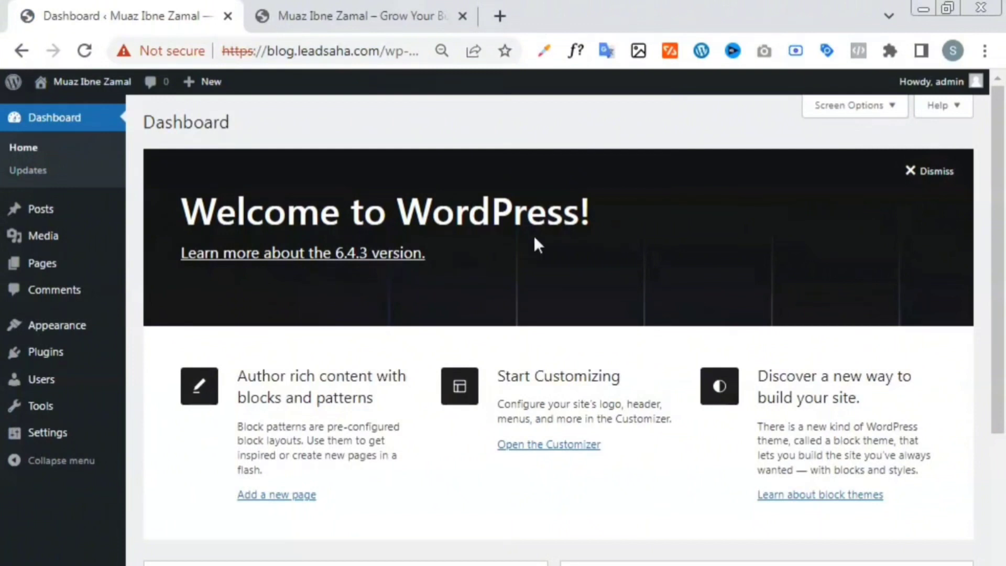
mouse_move(27, 335)
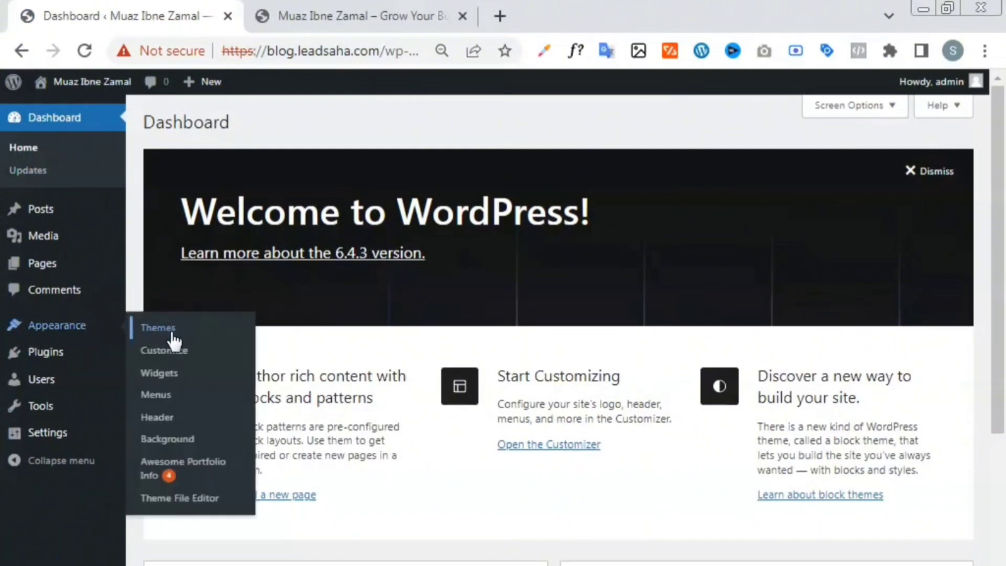
right_click(173, 471)
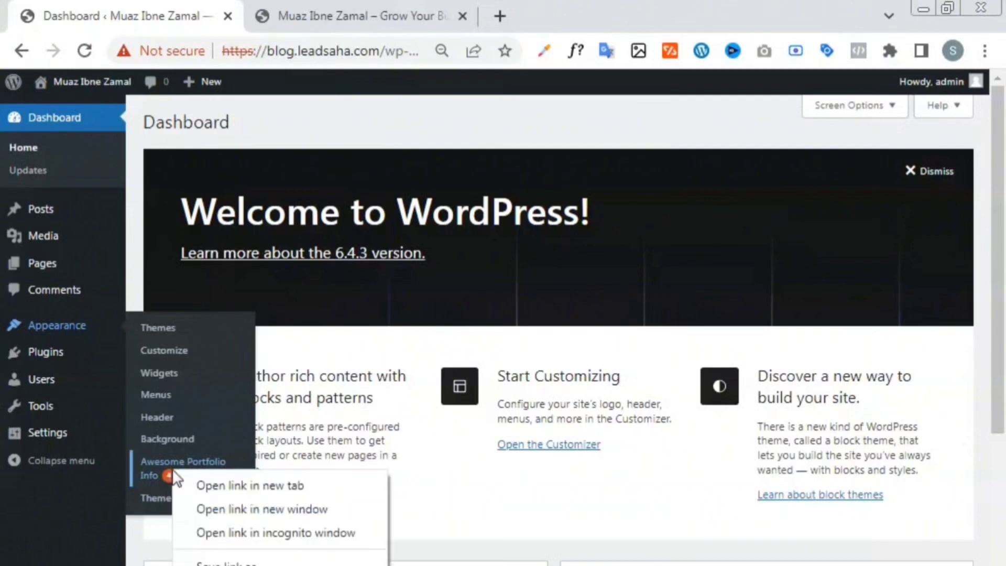
click(198, 483)
mouse_move(341, 8)
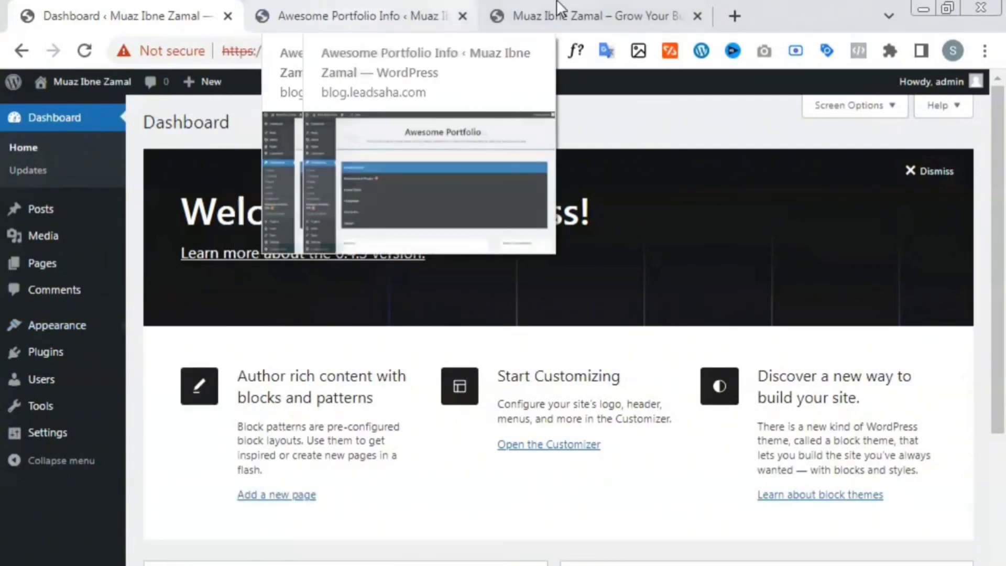
Step: Look over the site's front page and return to the Awesome Portfolio Info page
click(624, 14)
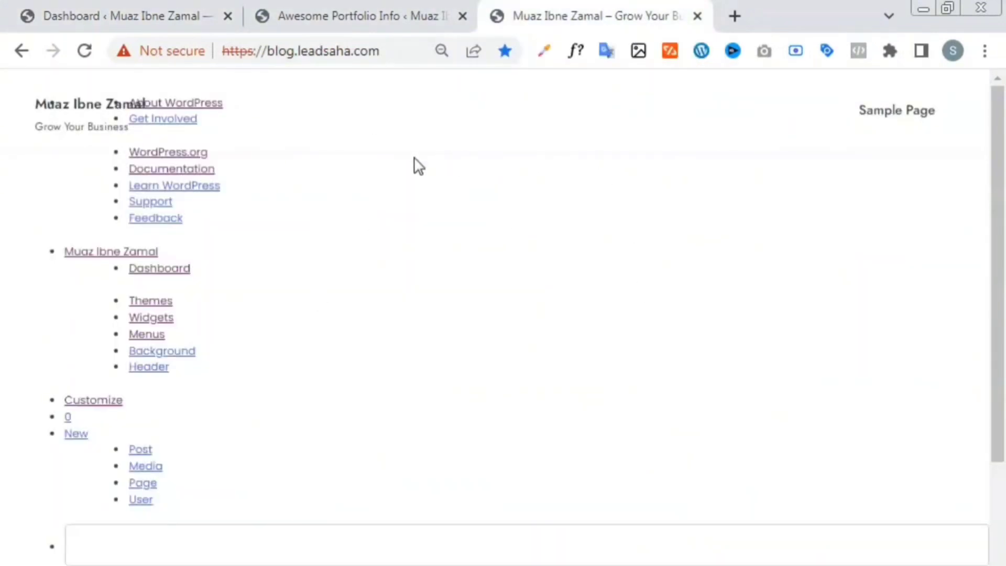
scroll(527, 285, down, 8)
click(370, 10)
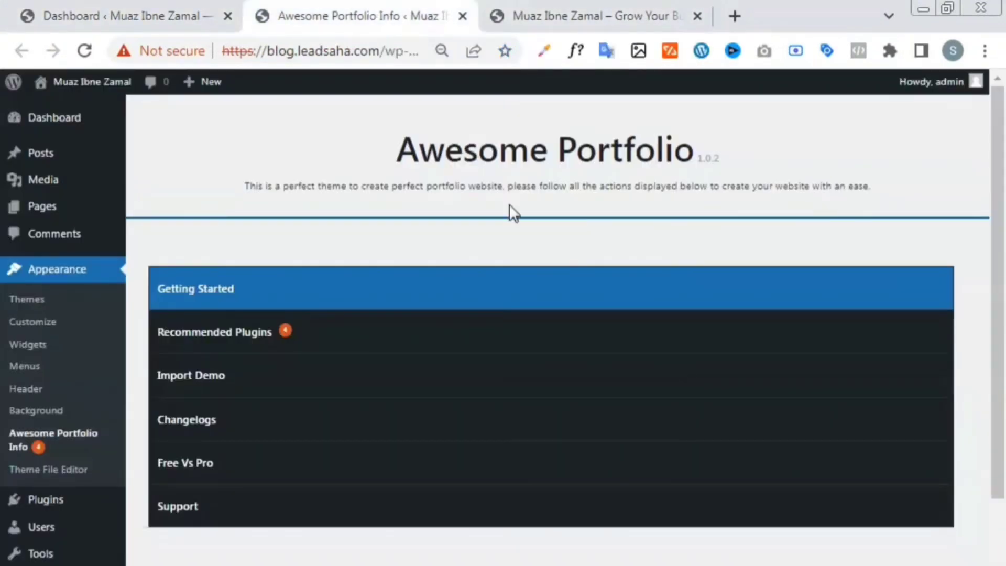
click(581, 17)
click(370, 9)
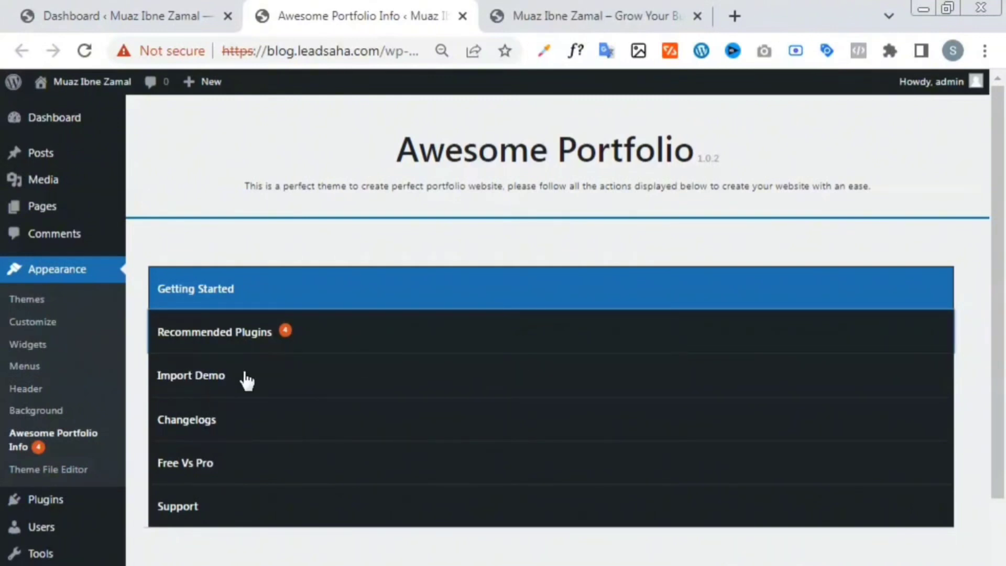
Step: Open the Import Demo section and install and activate the CWW Companion plugin
click(199, 378)
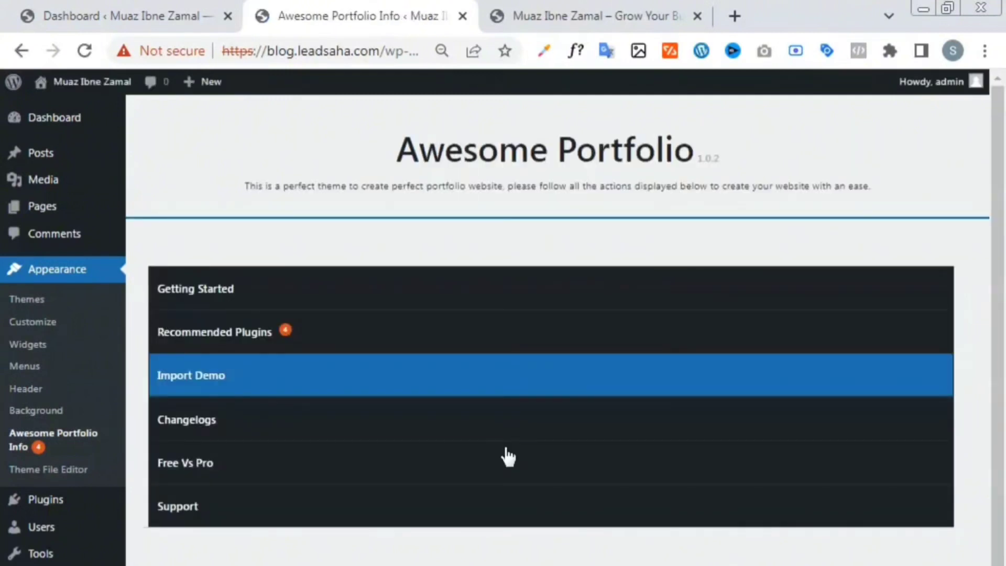
scroll(366, 367, down, 2)
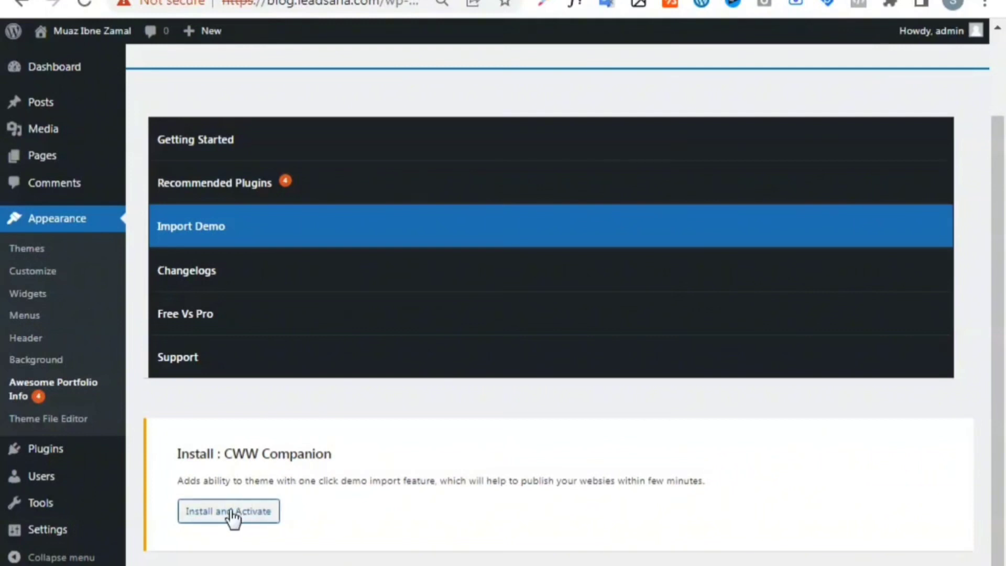
click(266, 511)
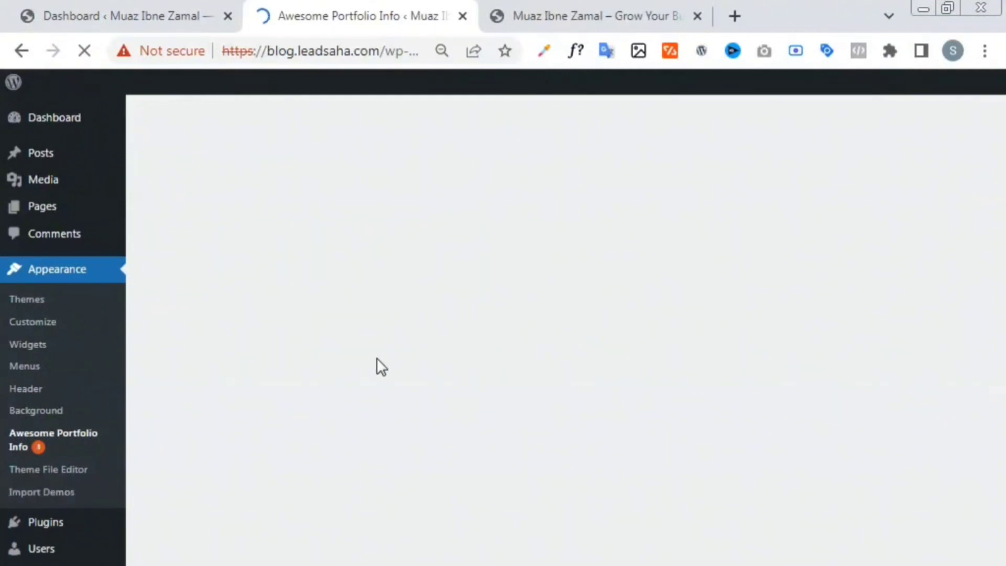
Step: Find the Main demo among the Awesome Portfolio demos and start importing it
scroll(526, 365, down, 4)
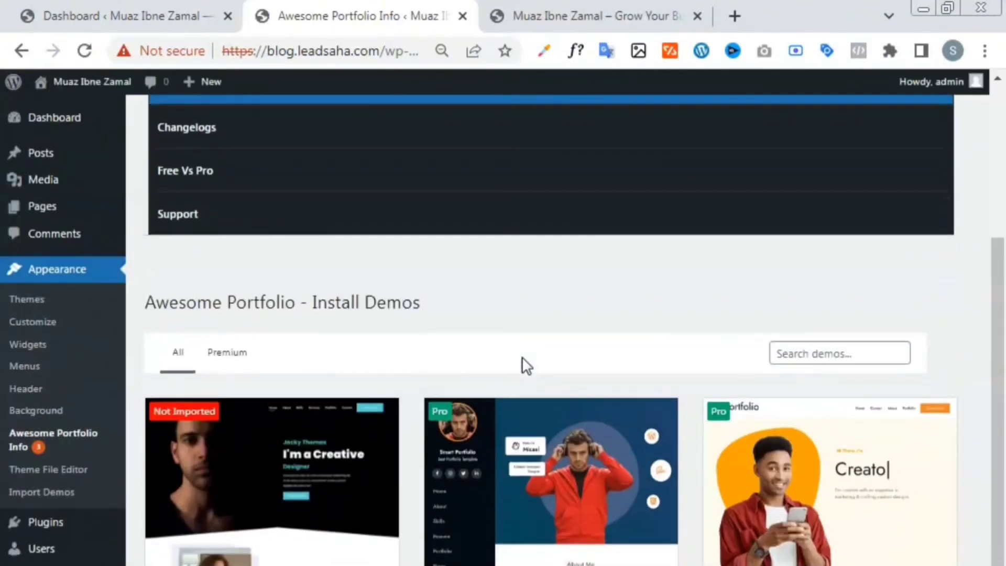
scroll(511, 330, down, 2)
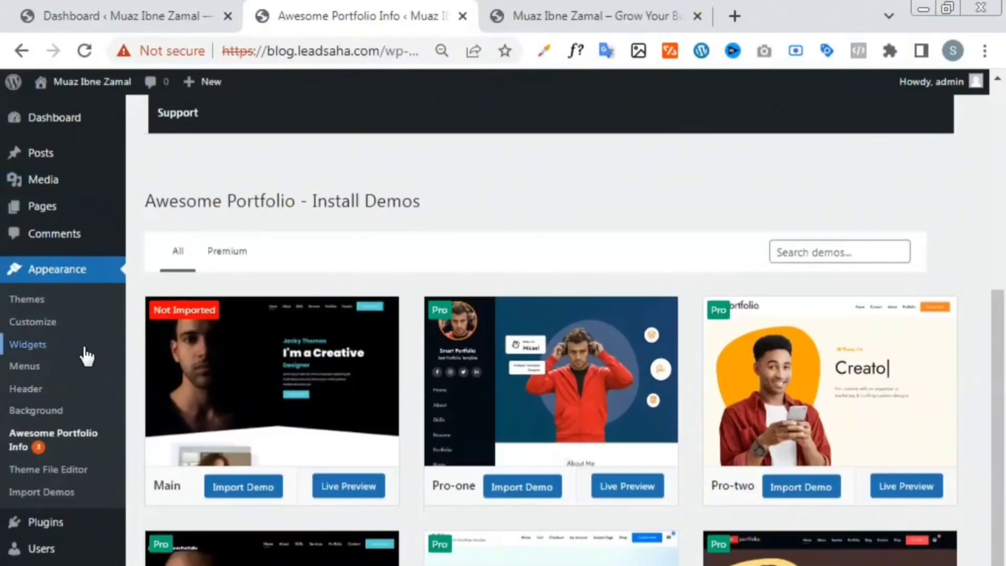
scroll(304, 361, up, 3)
scroll(333, 352, down, 5)
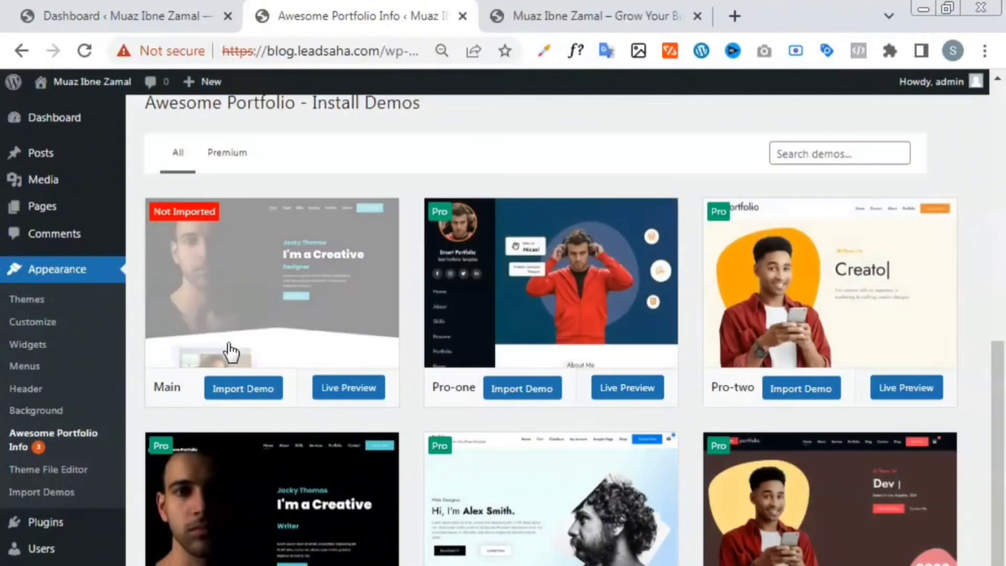
click(239, 398)
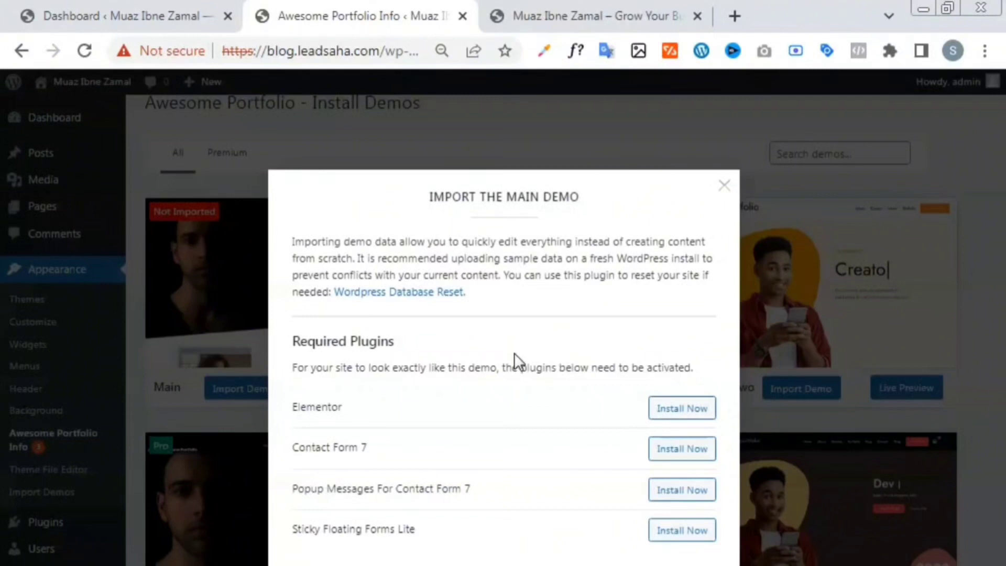
Step: Install the required plugins Elementor, Contact Form 7, Popup Messages For Contact Form 7 and Sticky Floating Forms Lite
click(676, 412)
click(701, 454)
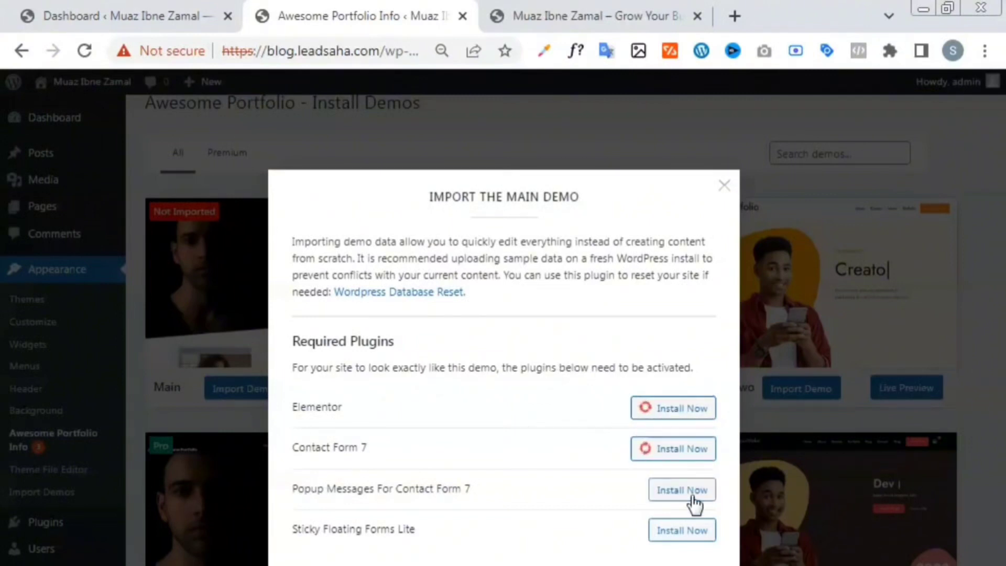
click(694, 494)
click(700, 529)
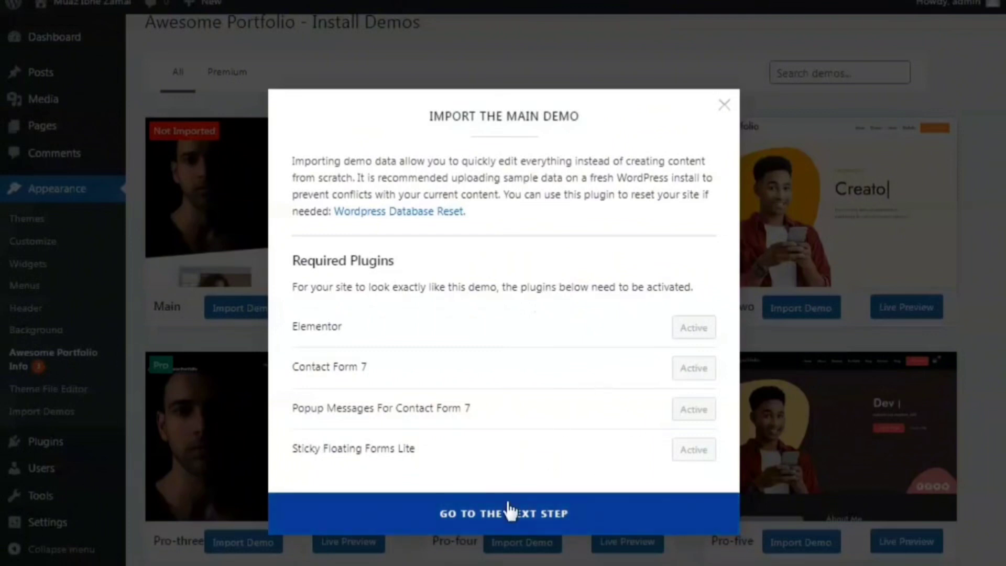
Step: Import the Main demo with XML data, Customizer settings and widgets, checking the site's front page during the import
click(542, 529)
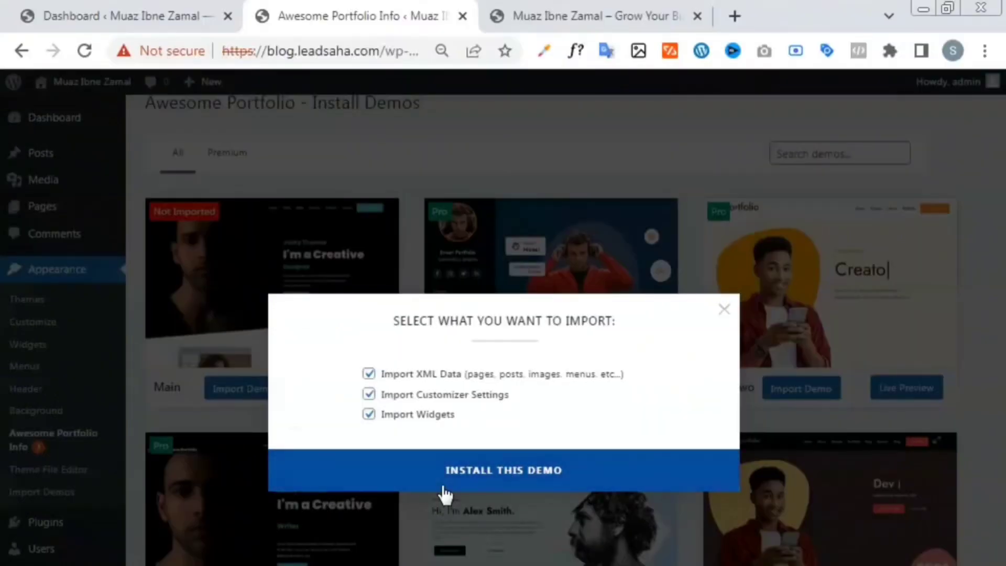
click(533, 474)
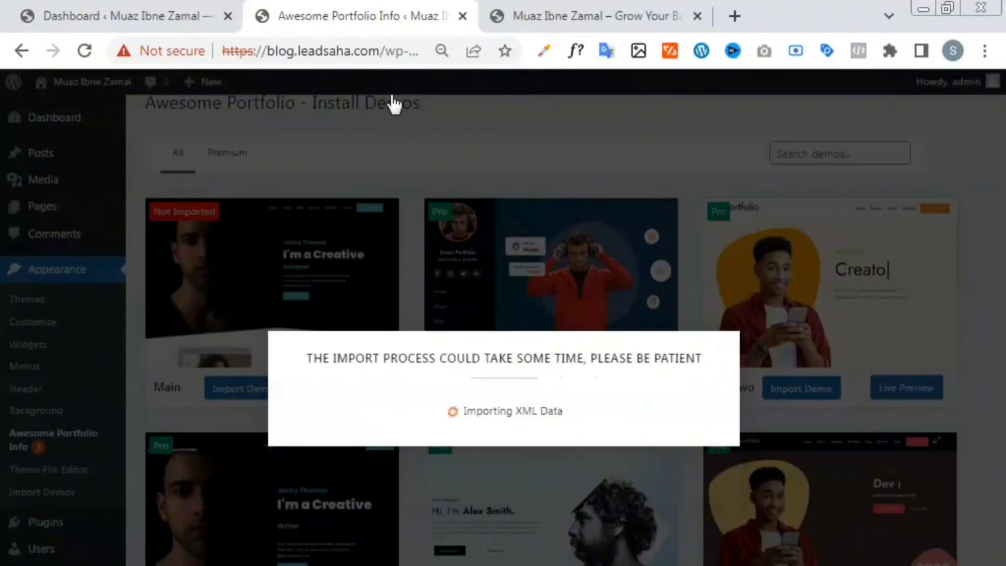
click(516, 13)
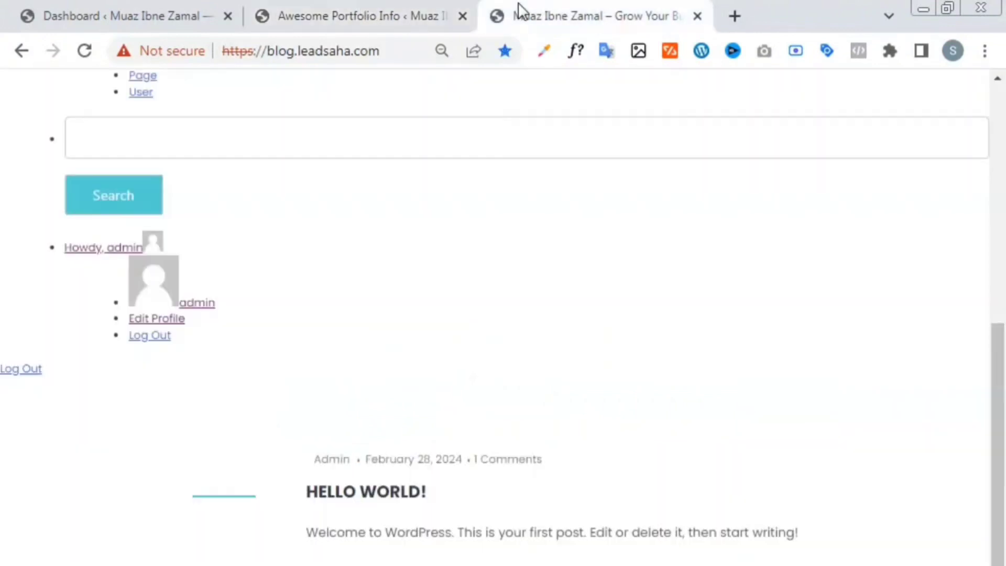
scroll(367, 288, up, 10)
click(308, 11)
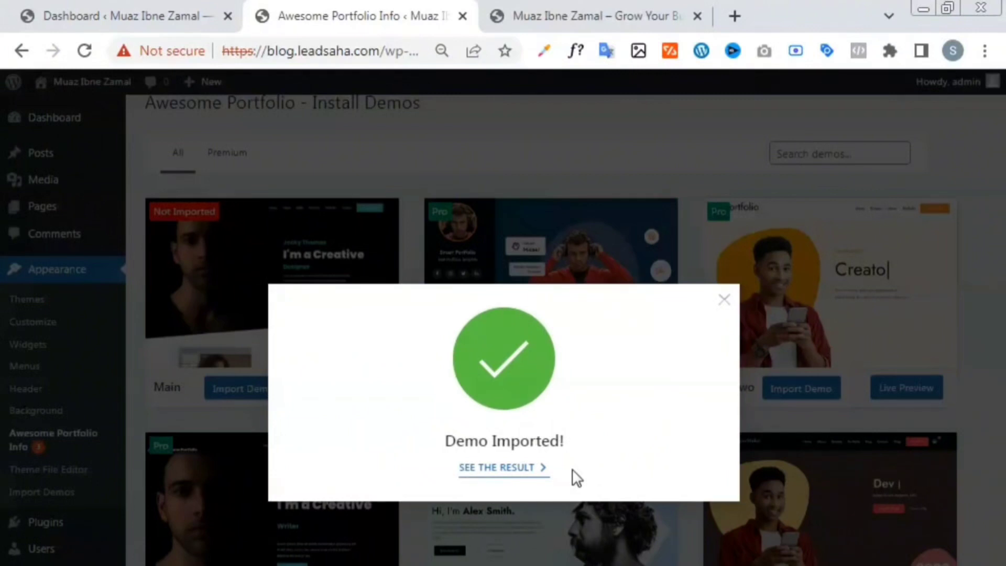
Step: Reload the site's front page and examine the imported demo from the hero section down to the footer
click(506, 7)
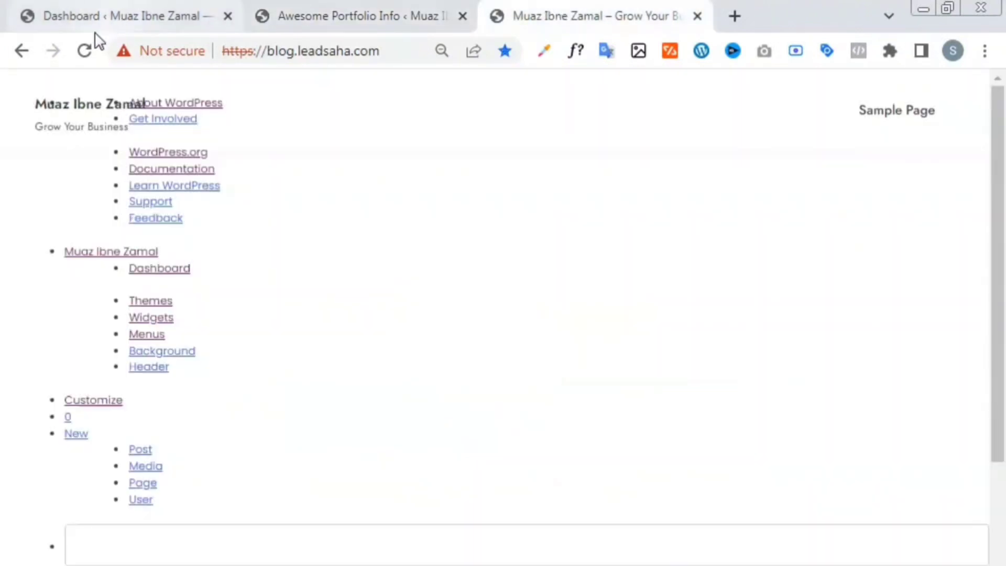
click(85, 50)
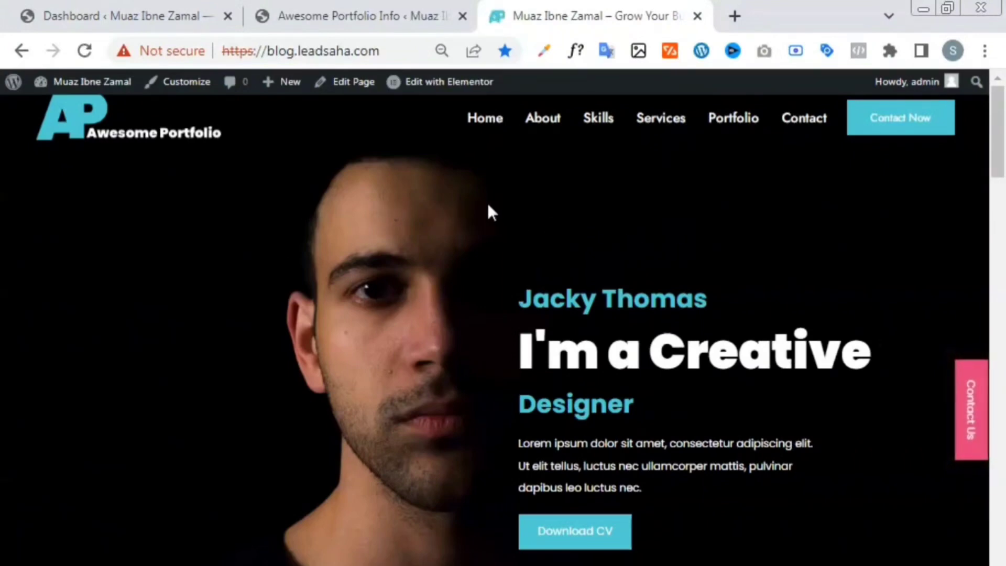
scroll(490, 212, down, 15)
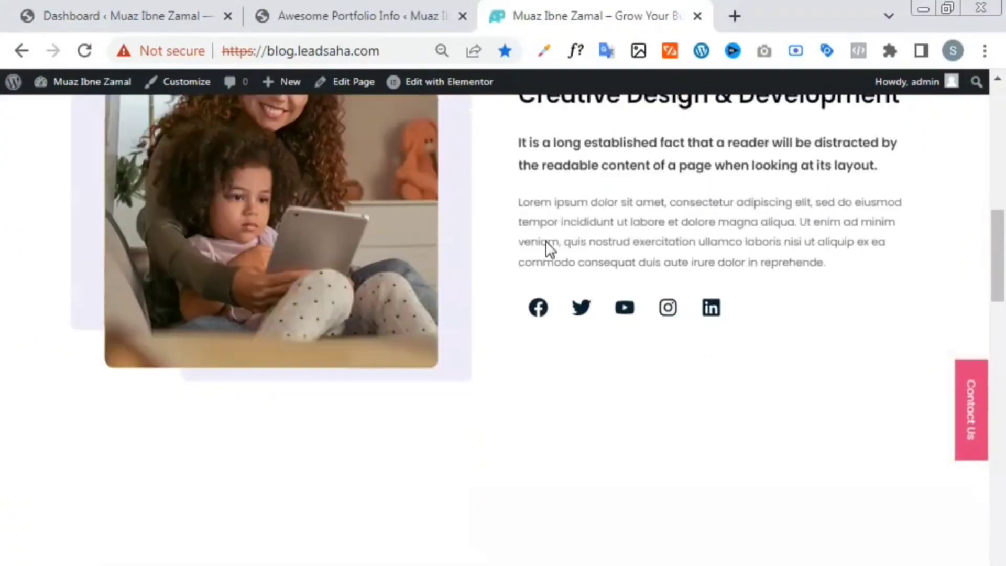
scroll(548, 246, down, 20)
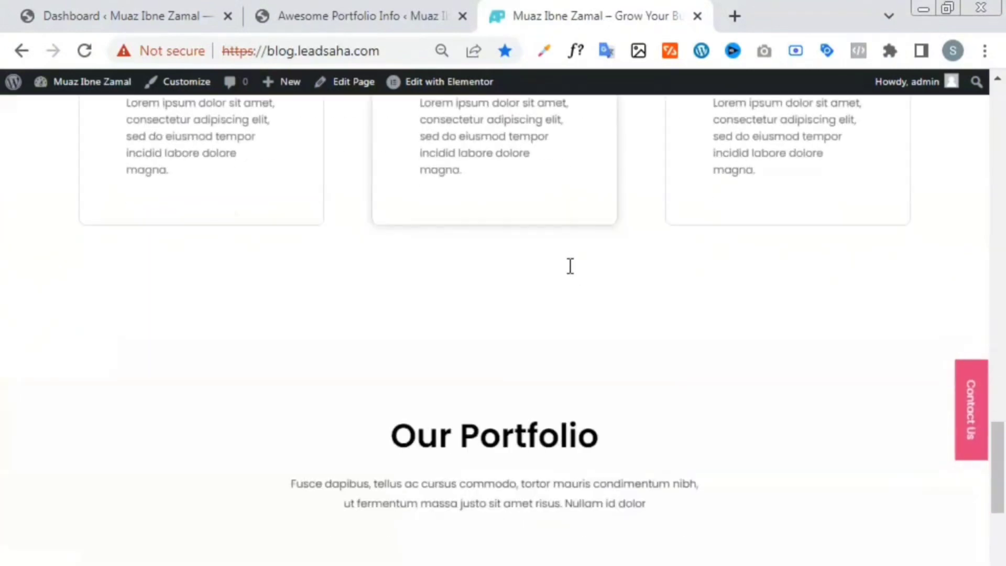
scroll(571, 267, down, 15)
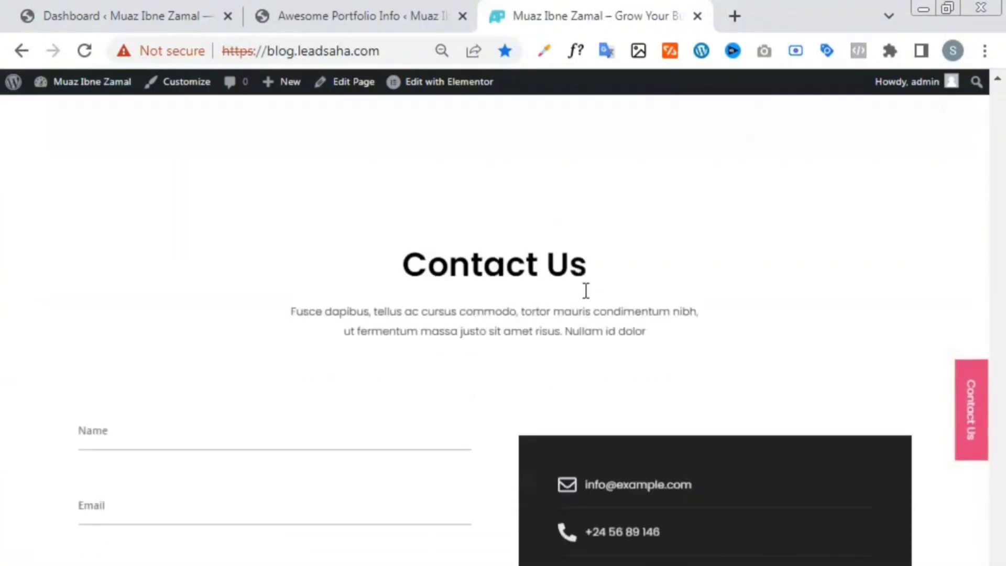
scroll(585, 290, down, 3)
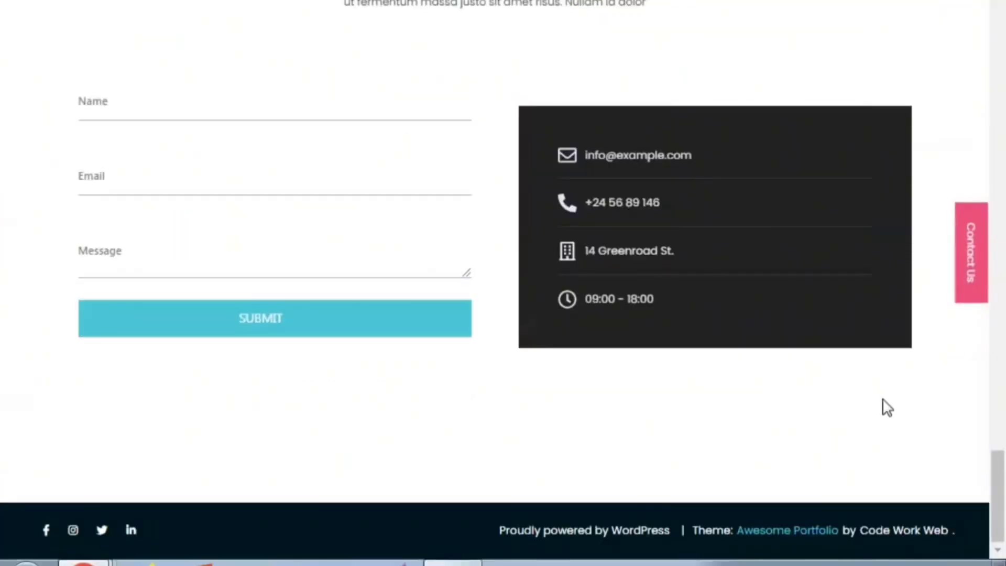
scroll(537, 388, up, 10)
scroll(576, 136, up, 15)
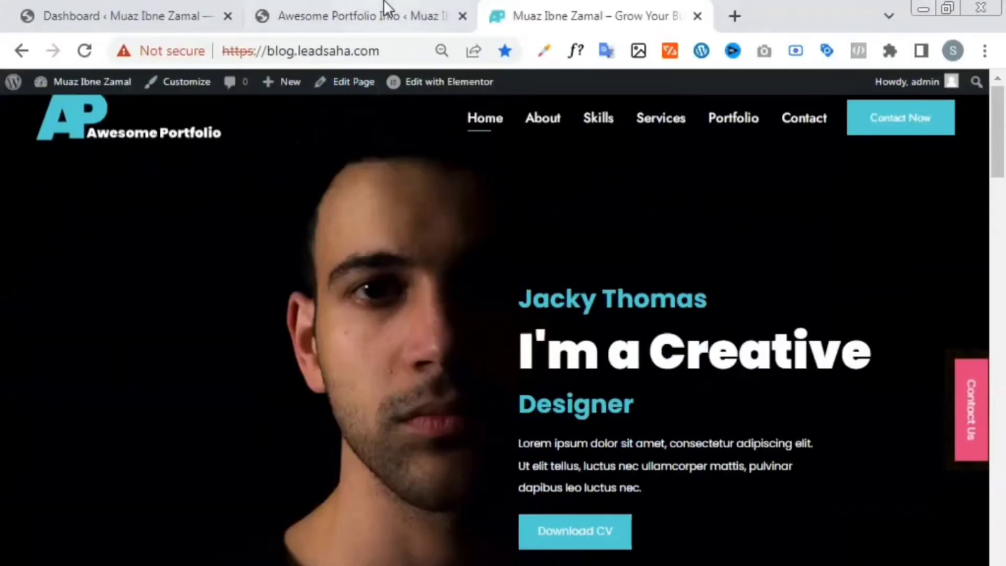
Step: Return to the demo import tab, close the import dialog and go to the WordPress dashboard
click(387, 7)
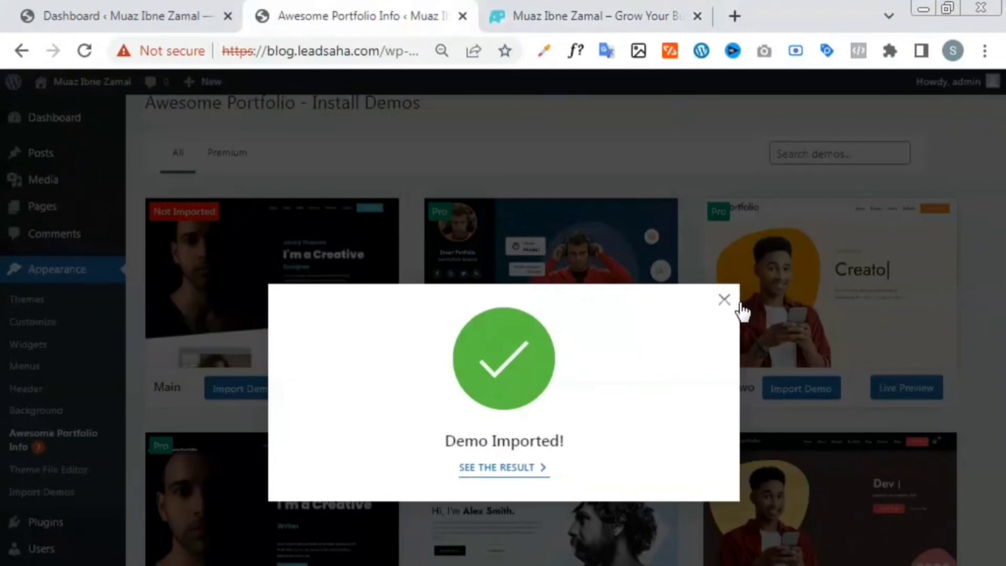
click(723, 299)
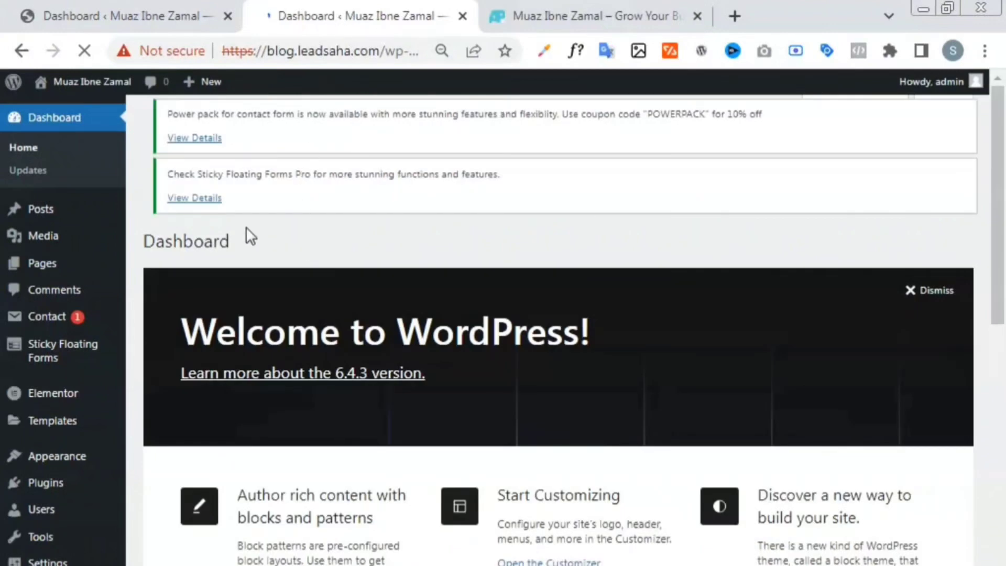
Step: Review the site's front page sections and its options for editing with Elementor
click(595, 10)
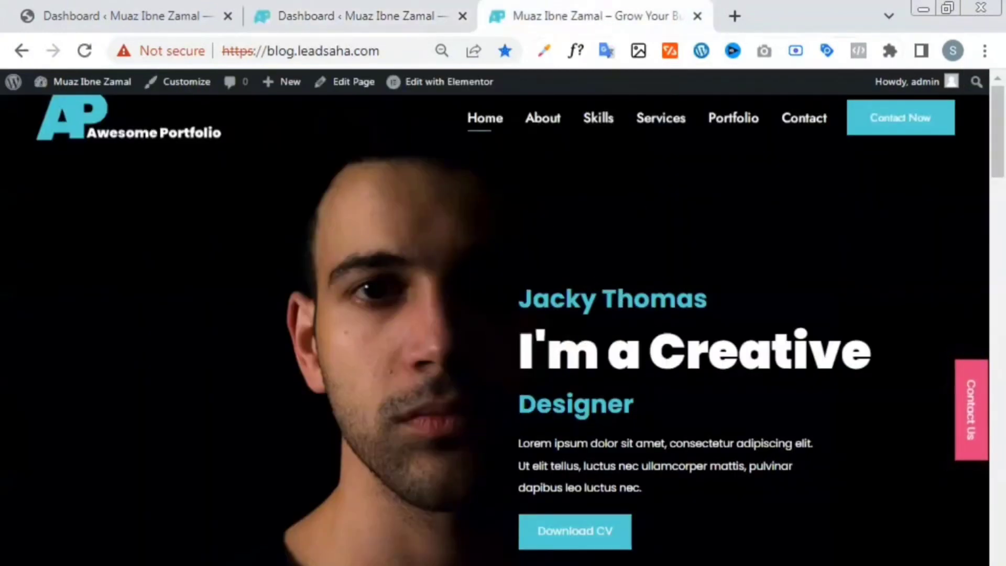
scroll(552, 287, down, 10)
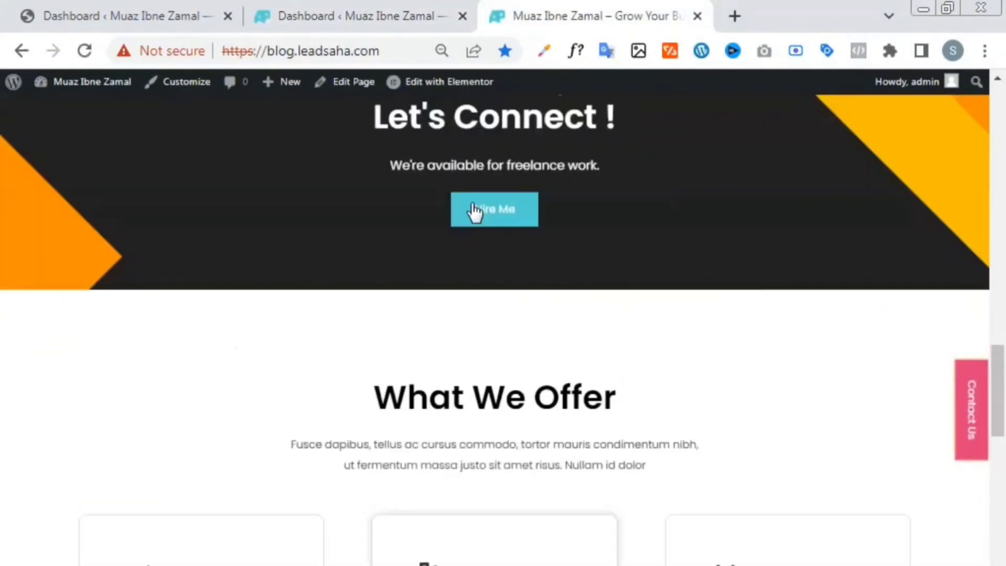
scroll(423, 168, up, 10)
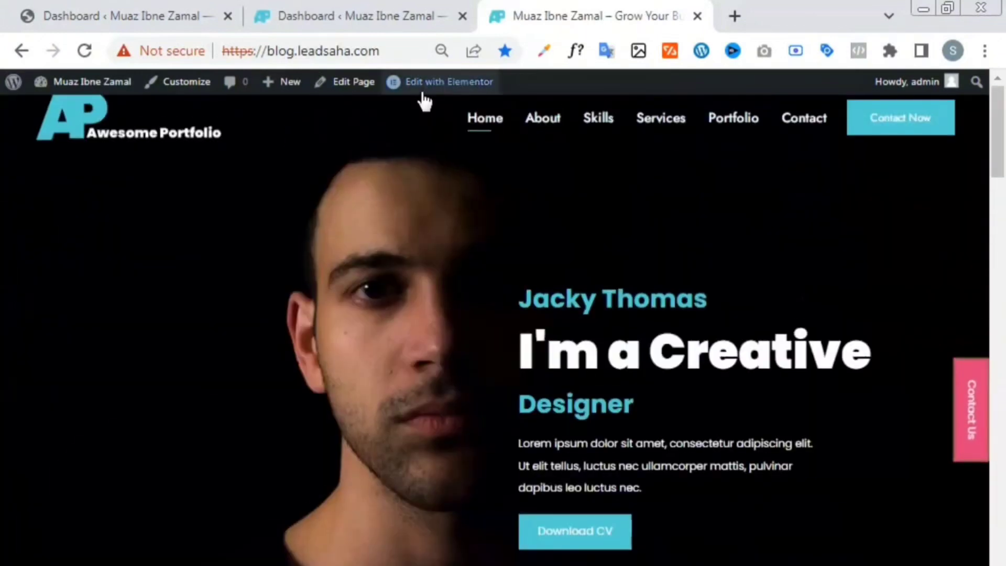
mouse_move(422, 93)
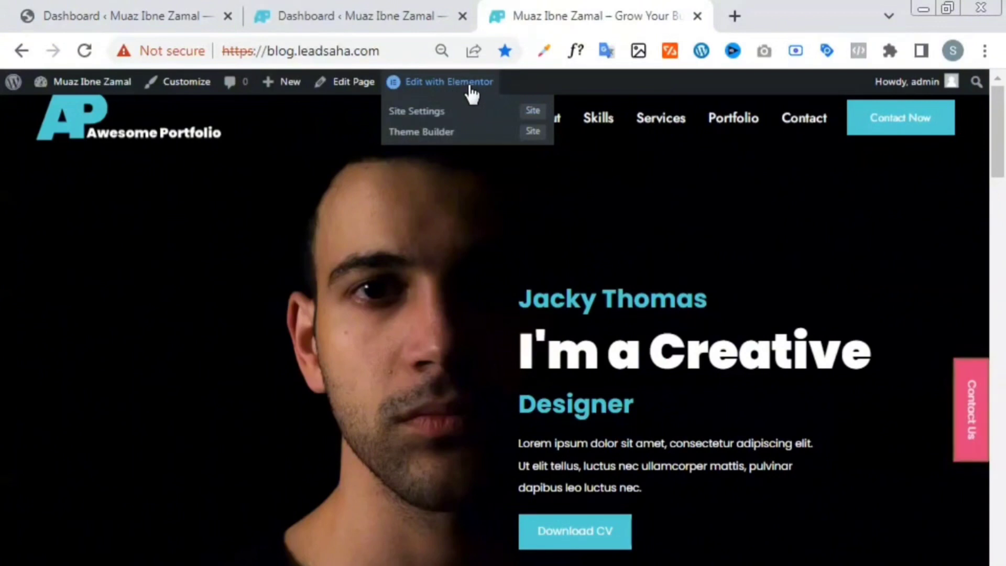
Step: Return to the WordPress dashboard and open the list of all pages
click(303, 11)
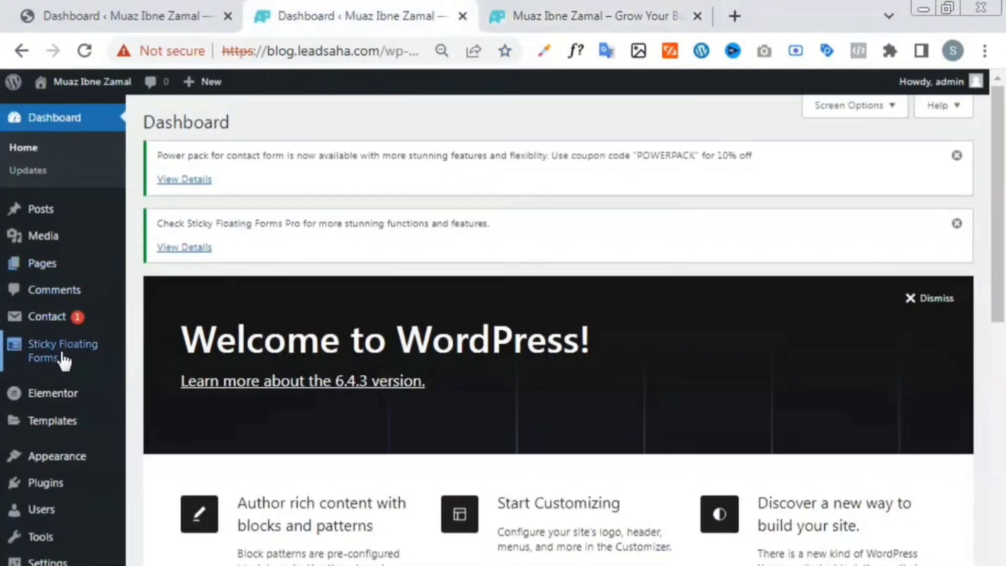
mouse_move(73, 273)
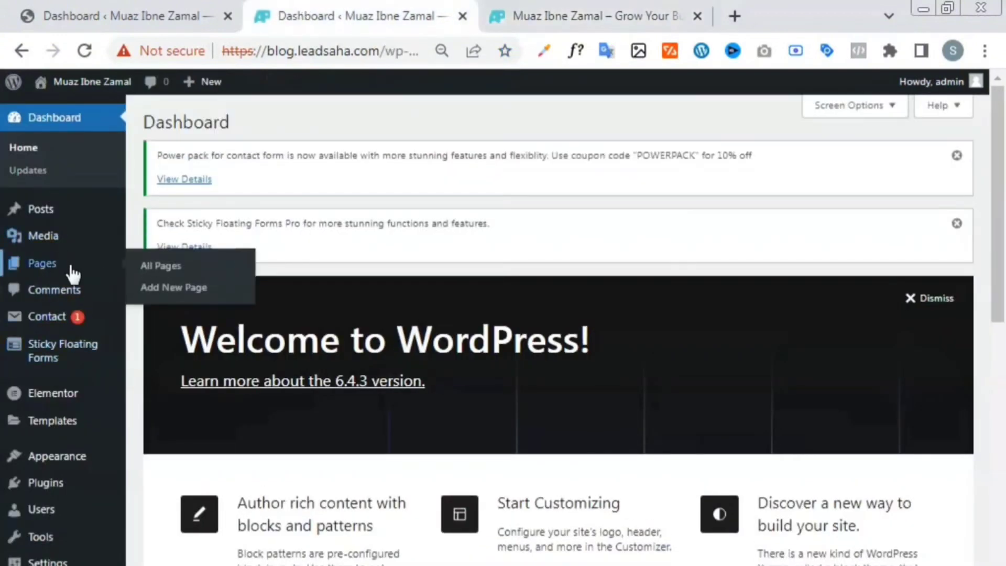
click(189, 265)
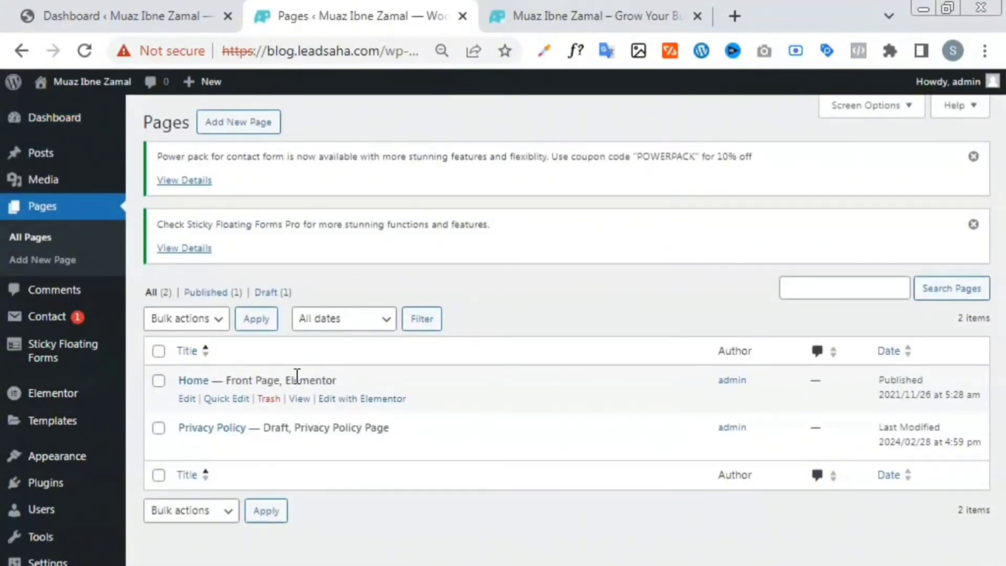
Step: Open the Home page in the Elementor editor in a new browser tab and close the old dashboard tab
right_click(361, 404)
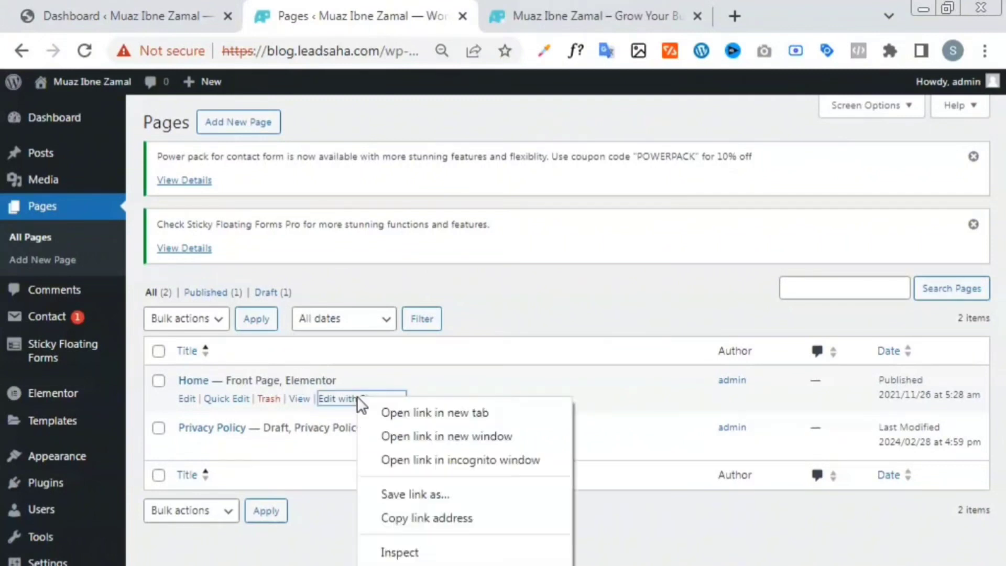
click(384, 412)
click(523, 10)
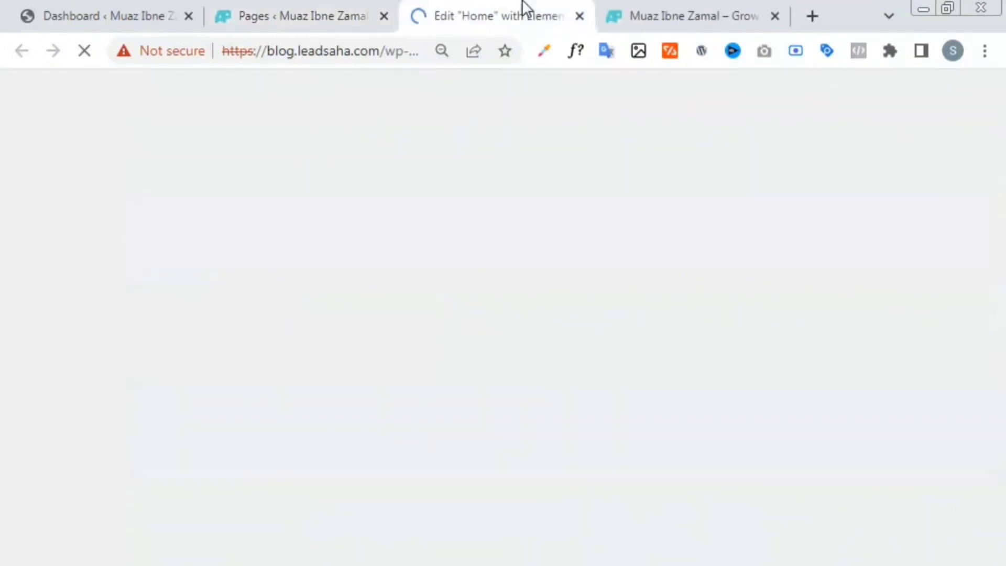
click(188, 17)
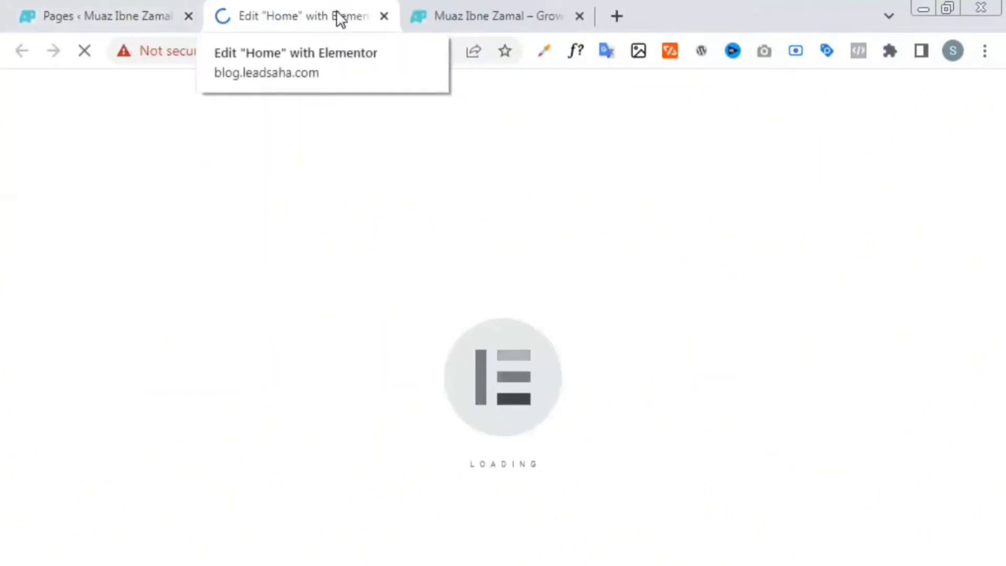